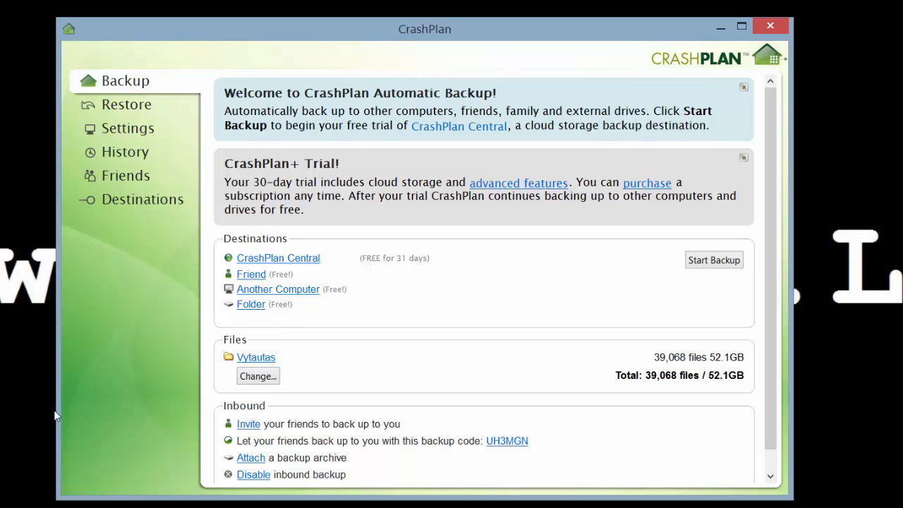
# Step: Open This PC in File Explorer and compare the free space on drives C: and D:, closing the window when done
pyautogui.click(170, 505)
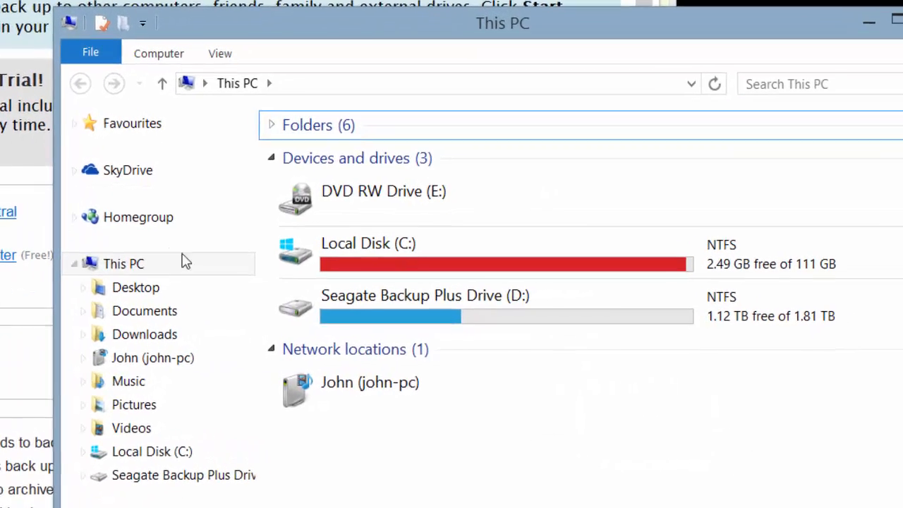
pyautogui.click(437, 269)
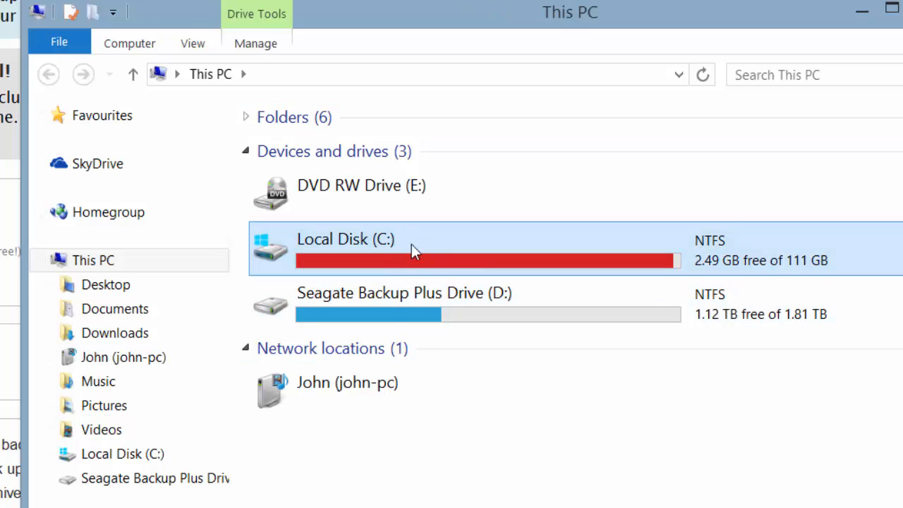
pyautogui.click(390, 310)
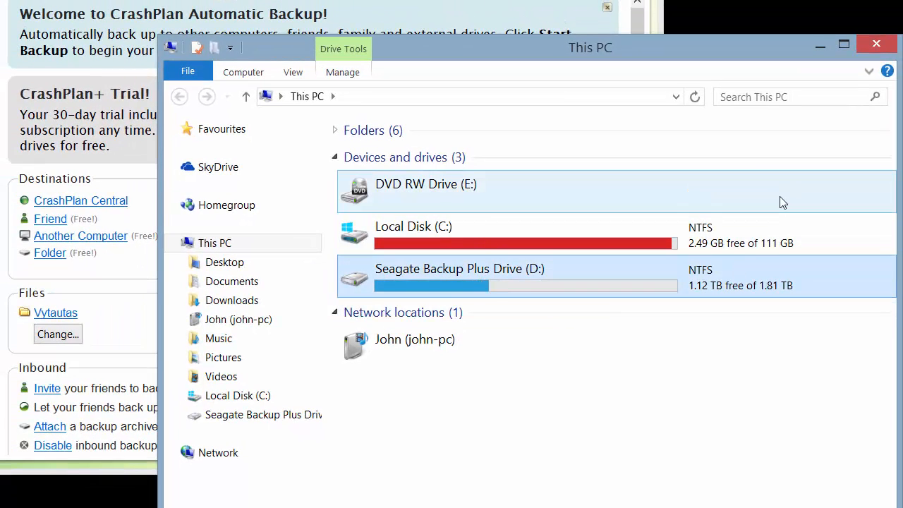
pyautogui.click(527, 226)
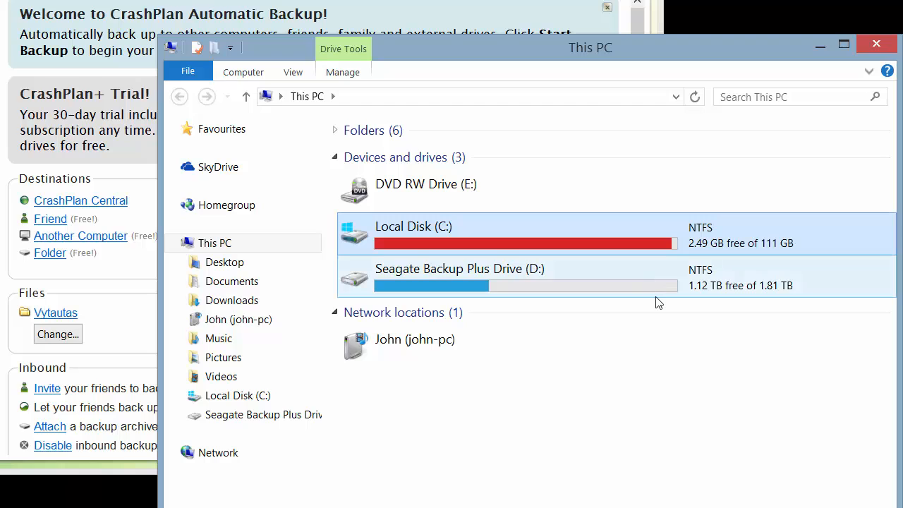
pyautogui.click(530, 275)
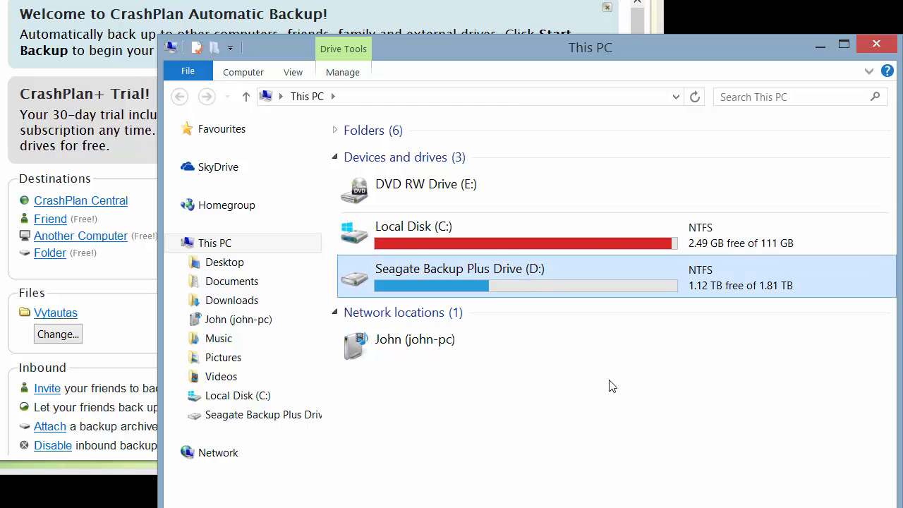
pyautogui.click(886, 48)
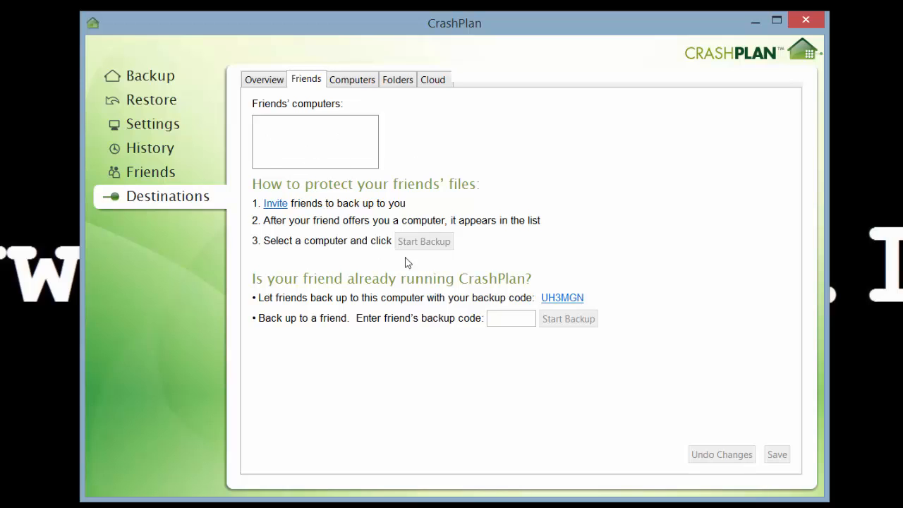
# Step: Open the local folder destinations from the backup overview and browse drive D:/ for a storage location
pyautogui.click(159, 80)
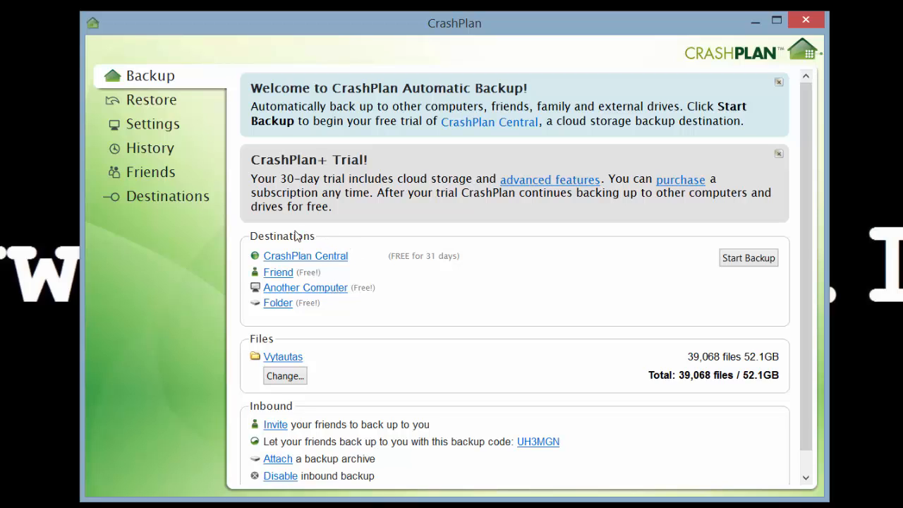
pyautogui.click(277, 303)
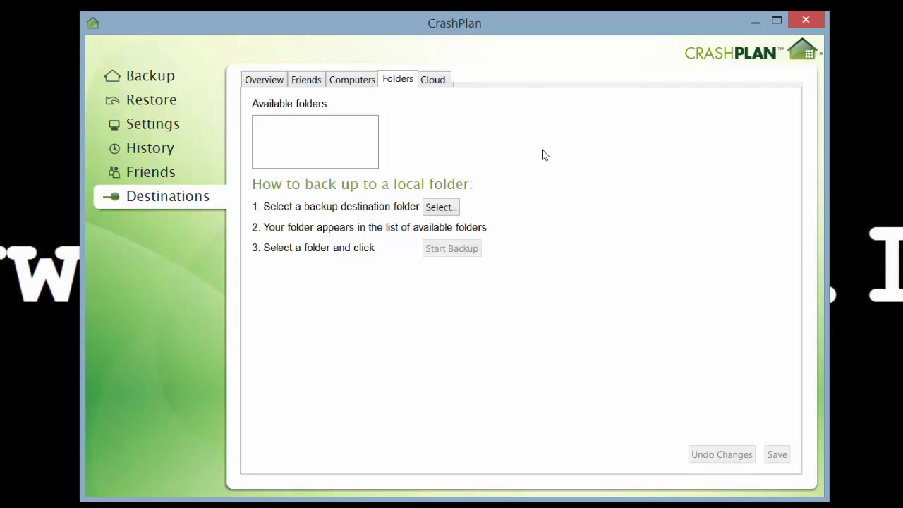
pyautogui.click(443, 211)
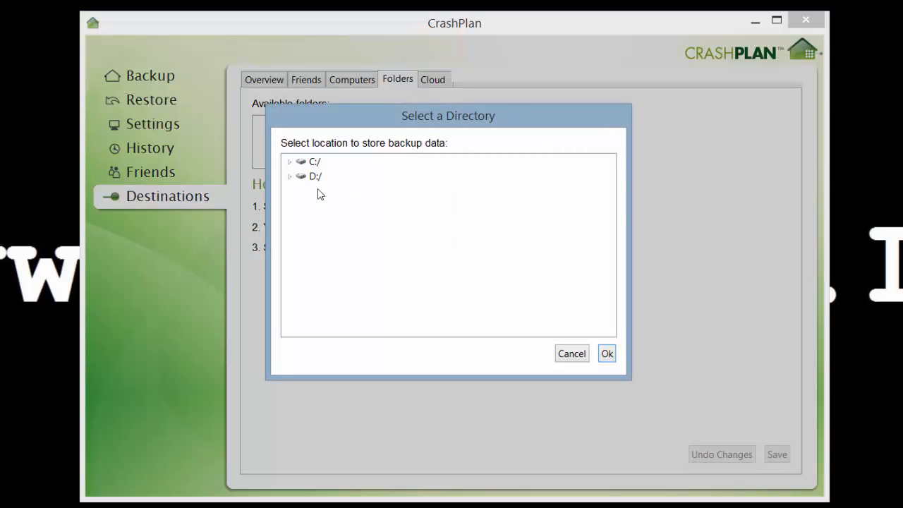
pyautogui.click(290, 177)
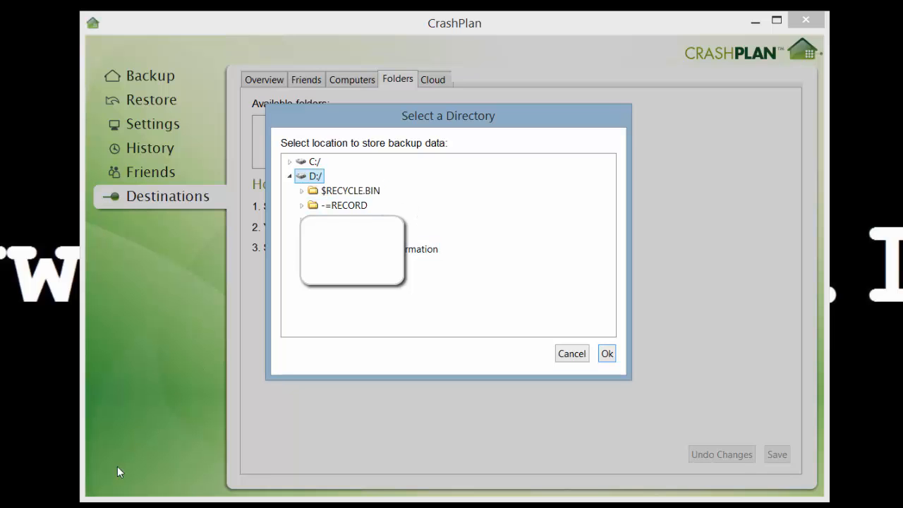
# Step: Switch to File Explorer and create a folder named "Atsargines kopijos" in the root of the Seagate Backup Plus Drive (D:)
pyautogui.press('super+e')
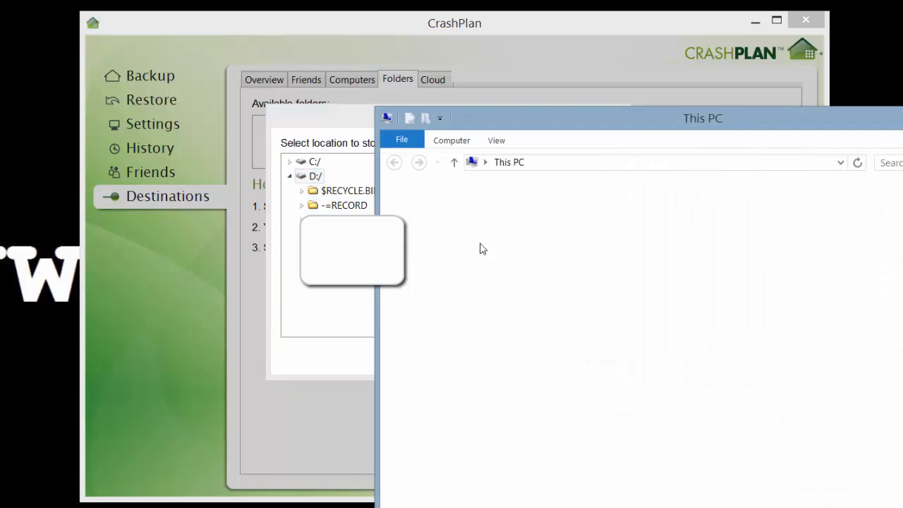
pyautogui.doubleClick(642, 336)
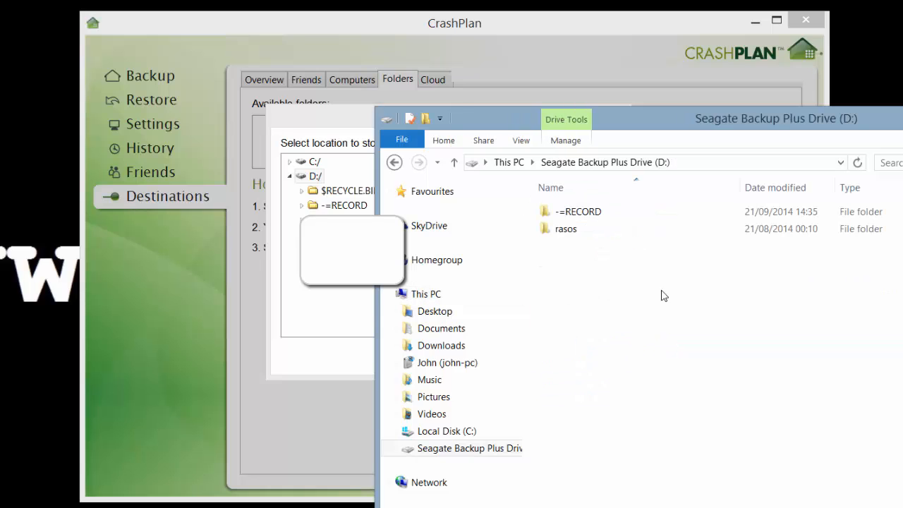
pyautogui.rightClick(566, 282)
pyautogui.click(788, 231)
pyautogui.write('Atsargines')
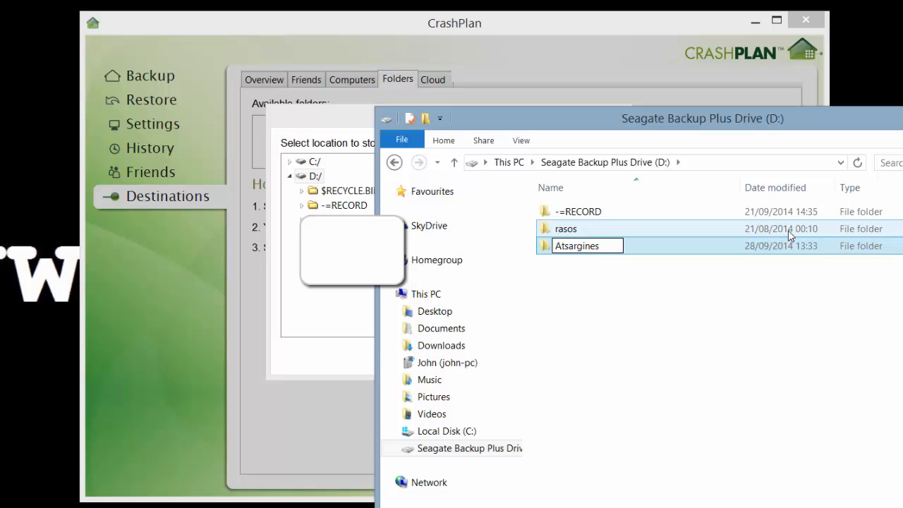
pyautogui.write(' kopijos')
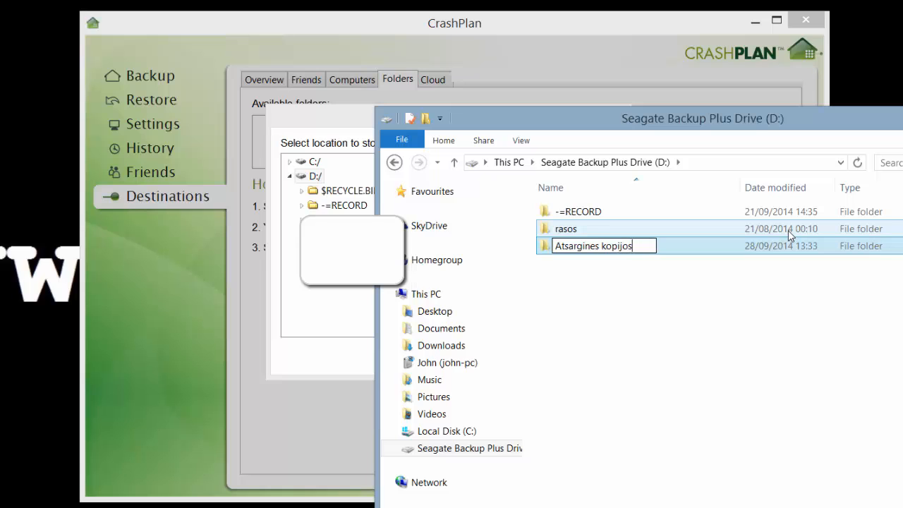
pyautogui.press('Return')
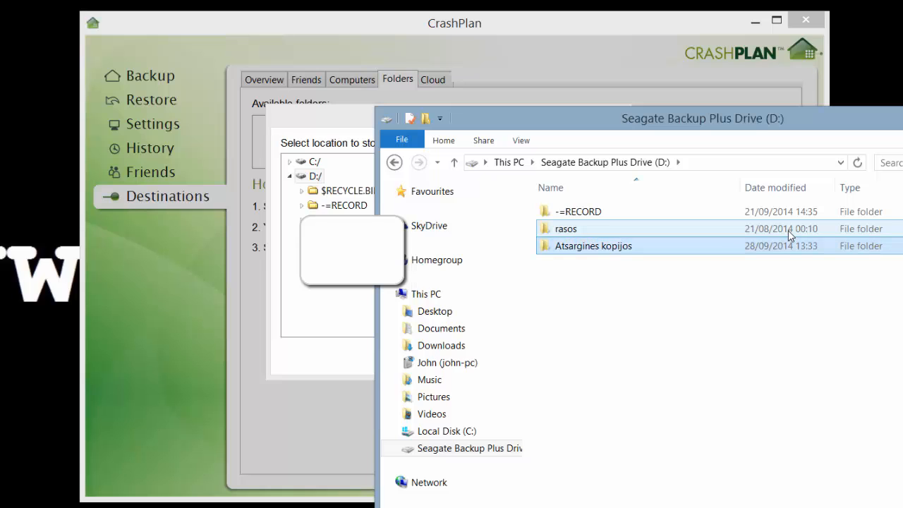
# Step: Return to CrashPlan, reload the directory selection and choose D:/Atsargines kopijos as the backup destination folder
pyautogui.click(343, 321)
pyautogui.click(571, 354)
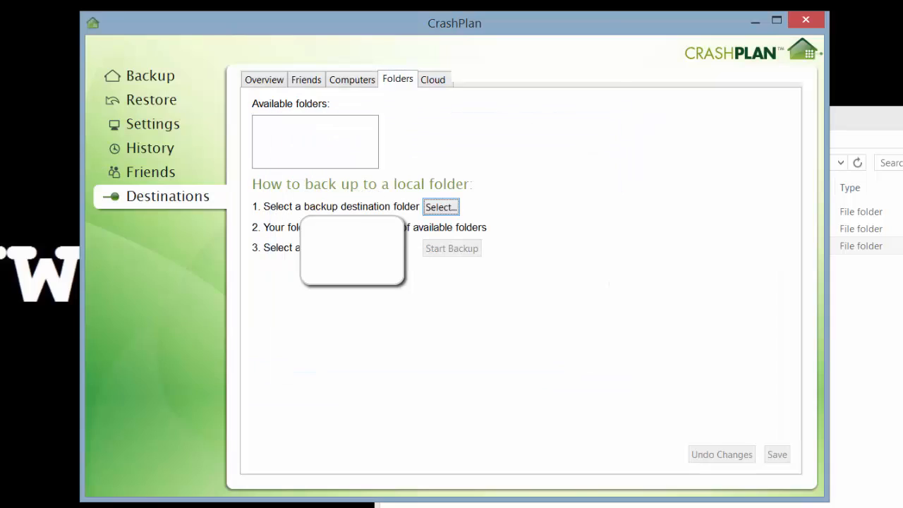
pyautogui.click(440, 209)
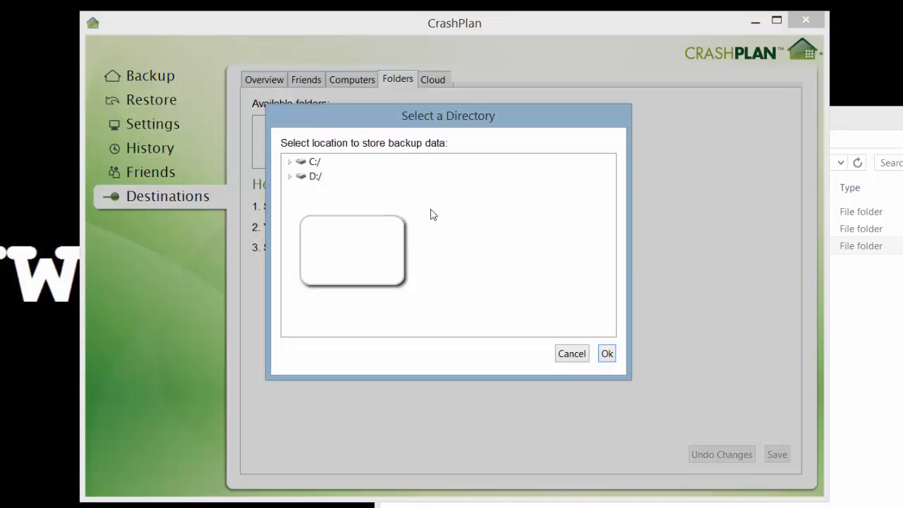
pyautogui.click(290, 177)
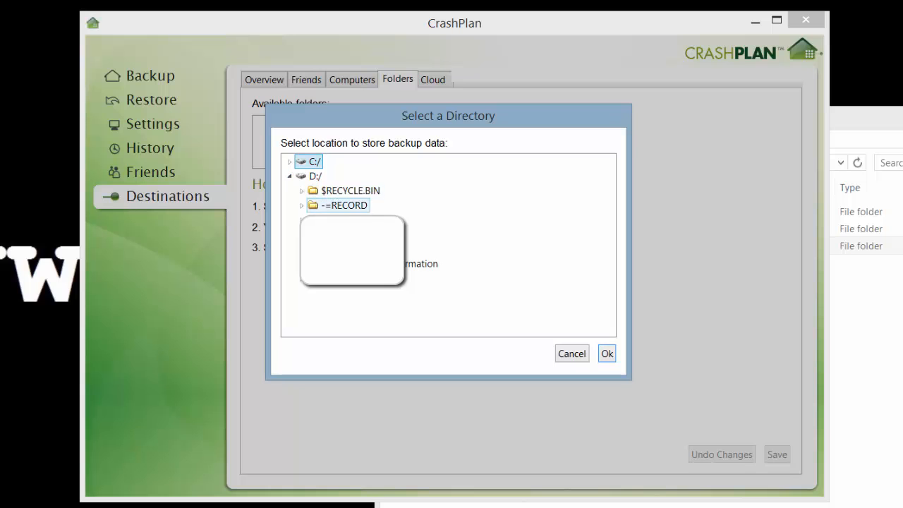
pyautogui.click(372, 220)
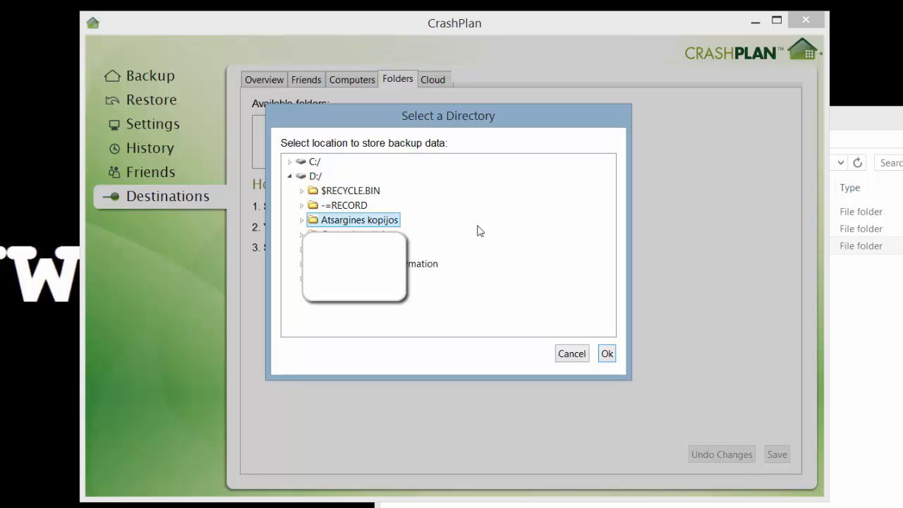
pyautogui.click(607, 355)
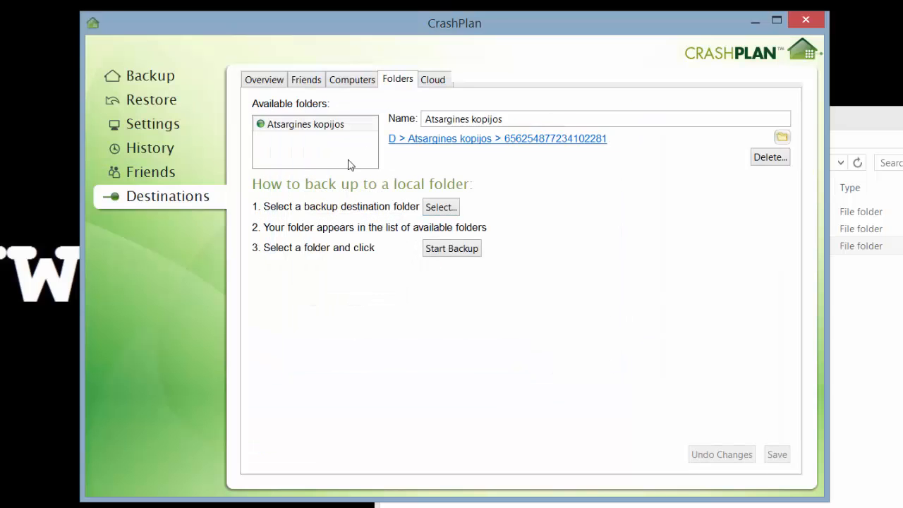
# Step: Select the Atsargines kopijos destination, inspect its folder contents in File Explorer and return to CrashPlan
pyautogui.click(314, 130)
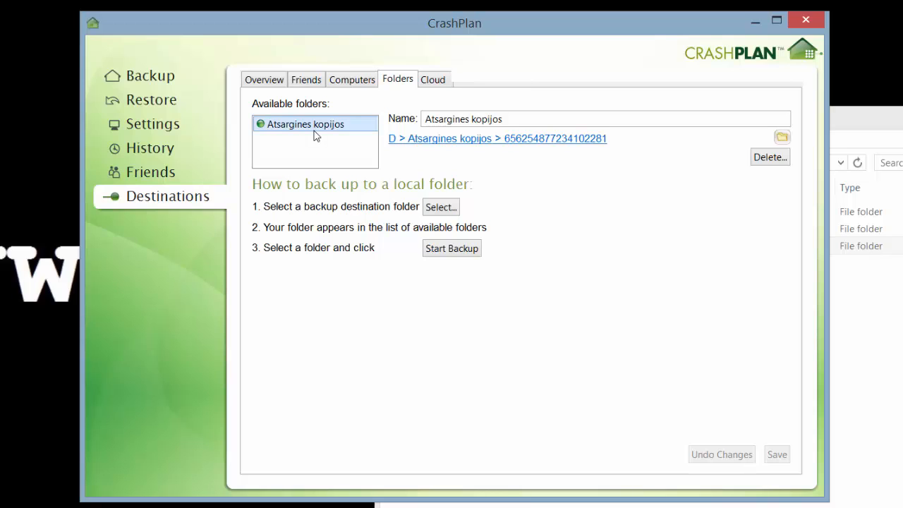
pyautogui.click(341, 136)
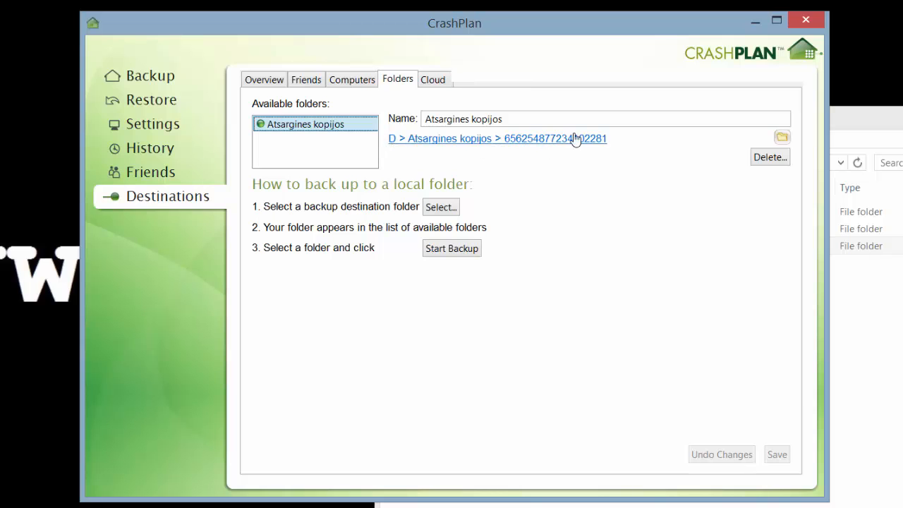
pyautogui.click(890, 296)
pyautogui.doubleClick(625, 250)
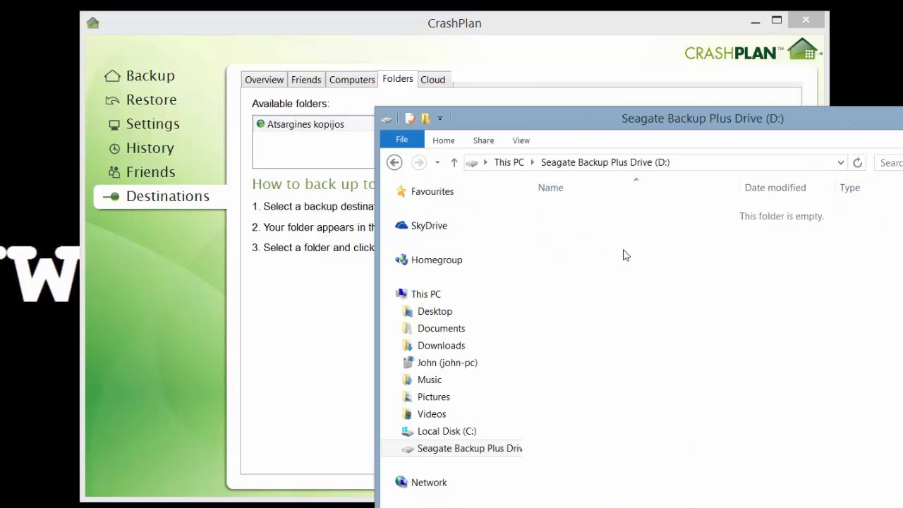
pyautogui.click(287, 331)
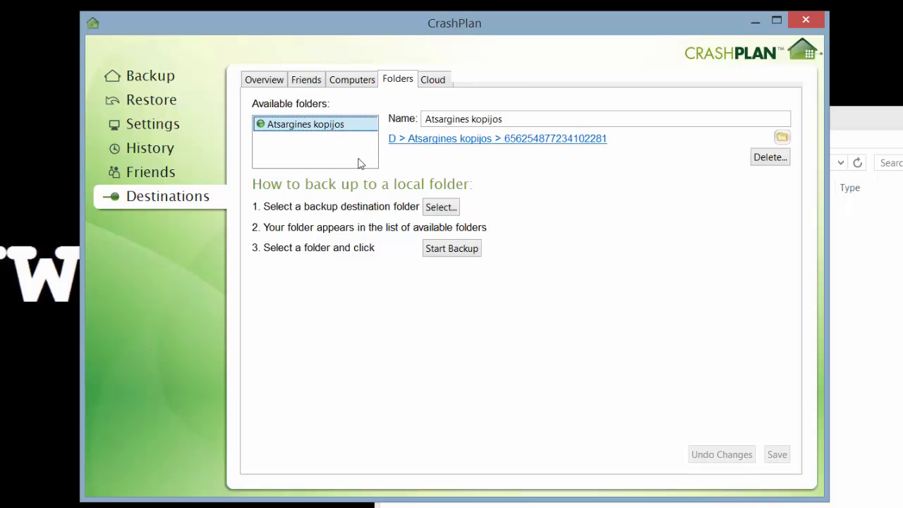
# Step: Replace the Users folder with Dell Drives in the backup file selection, save it, and start the backup to Atsargines kopijos
pyautogui.click(151, 82)
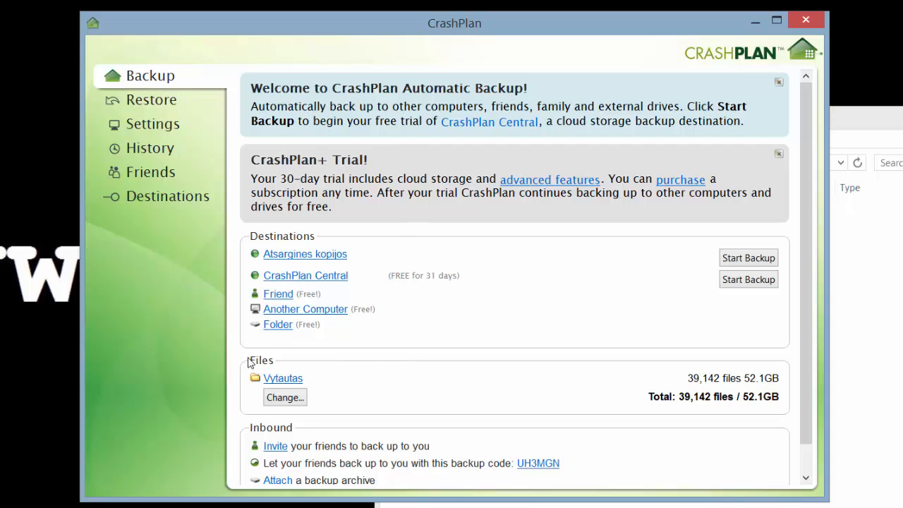
pyautogui.click(285, 398)
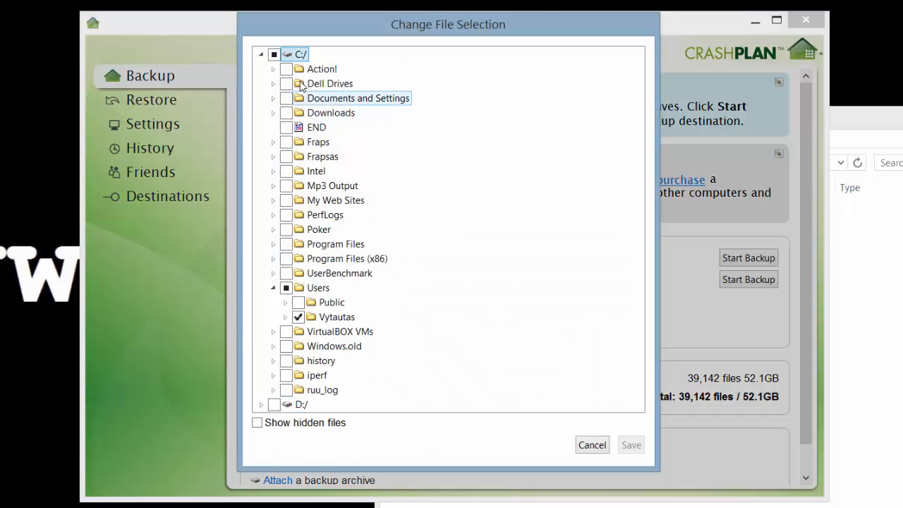
pyautogui.click(286, 288)
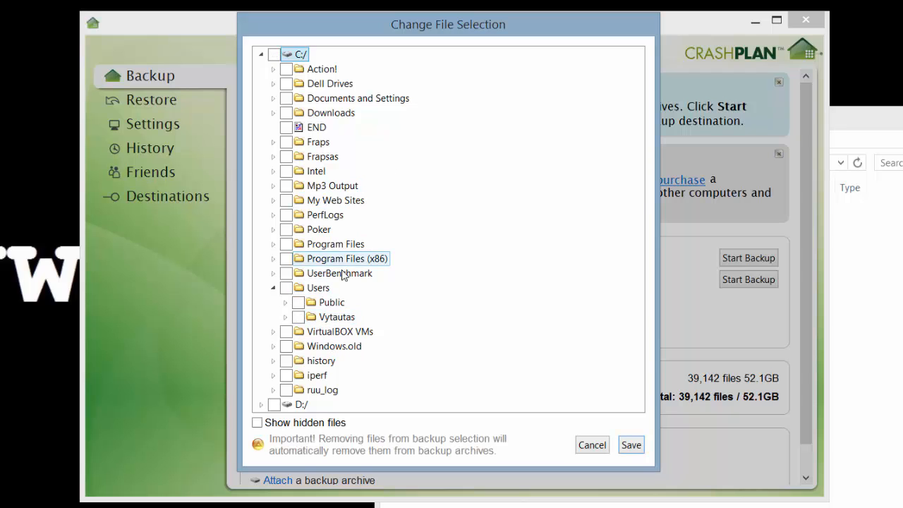
pyautogui.click(286, 84)
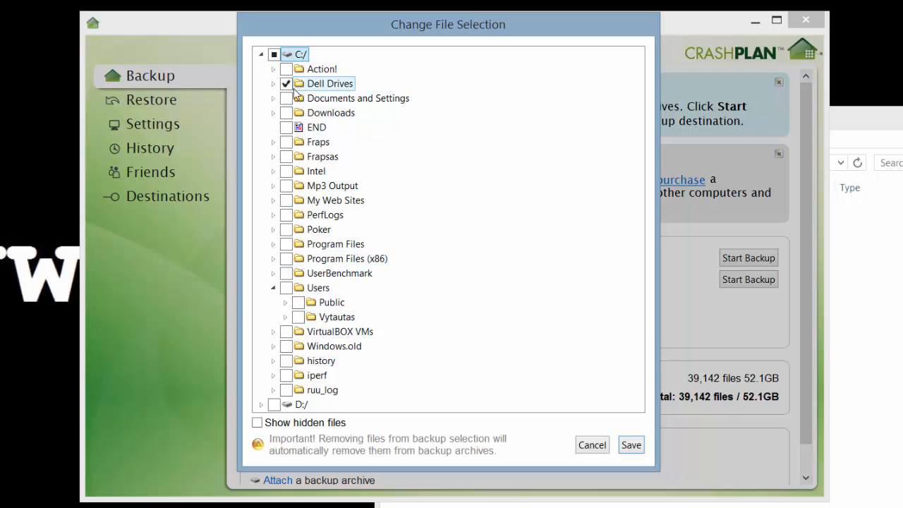
pyautogui.click(631, 445)
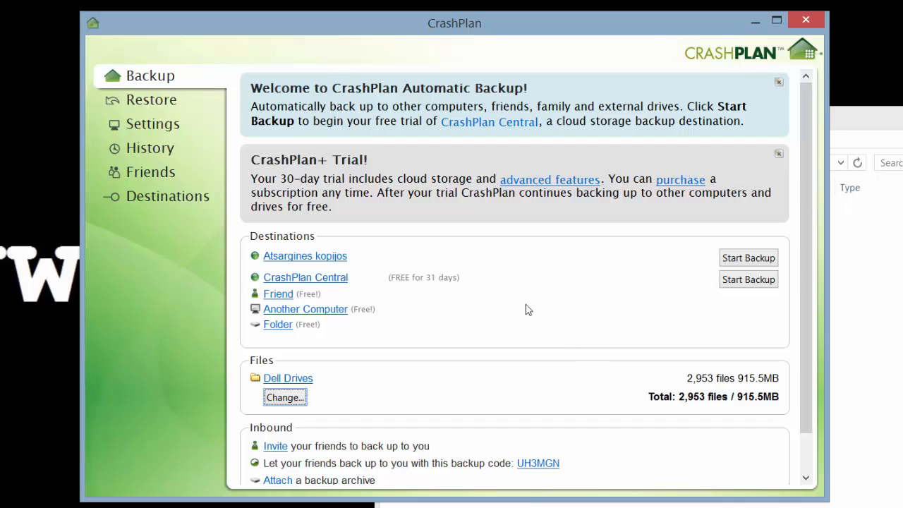
pyautogui.click(747, 258)
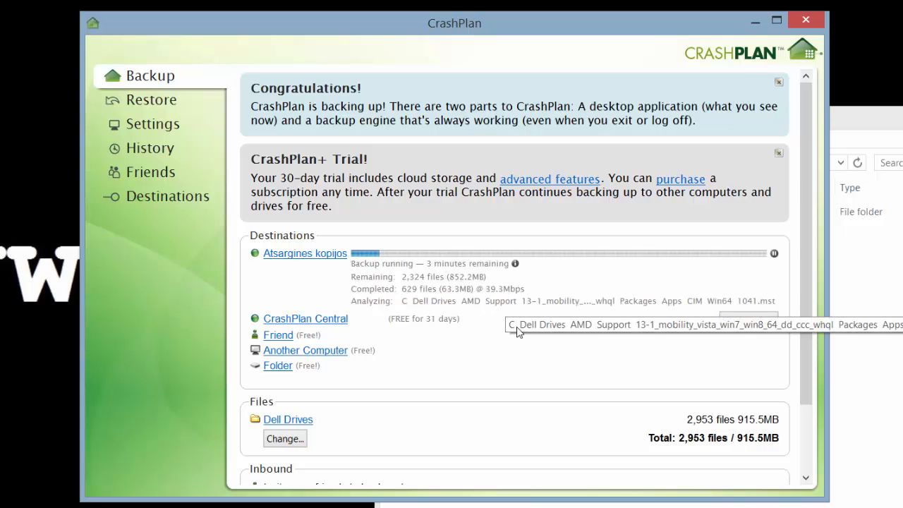
# Step: Examine the general settings, including inbound backup, the idle time, the CPU usage limits and the available interface languages
pyautogui.click(149, 129)
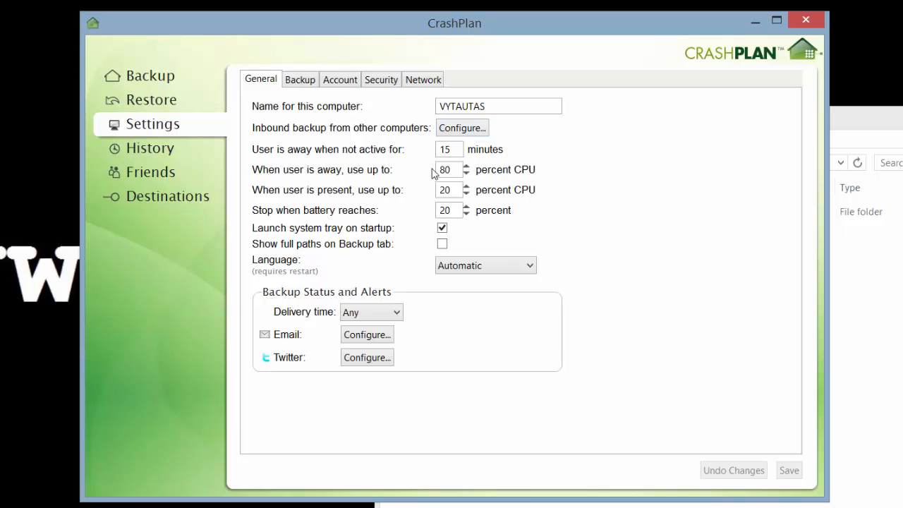
pyautogui.click(465, 127)
pyautogui.doubleClick(450, 172)
pyautogui.moveTo(456, 149); pyautogui.dragTo(421, 149)
pyautogui.moveTo(456, 169); pyautogui.dragTo(409, 170)
pyautogui.doubleClick(451, 187)
pyautogui.click(518, 271)
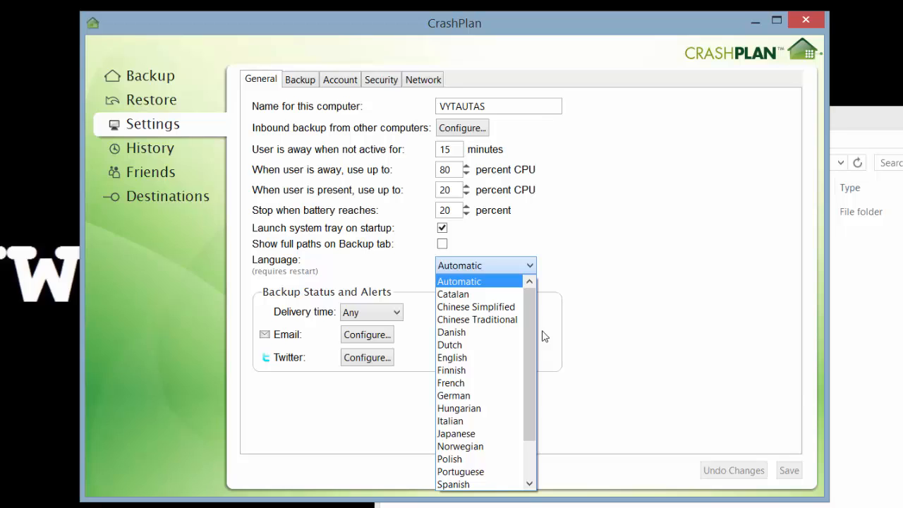
pyautogui.moveTo(530, 320); pyautogui.dragTo(673, 298)
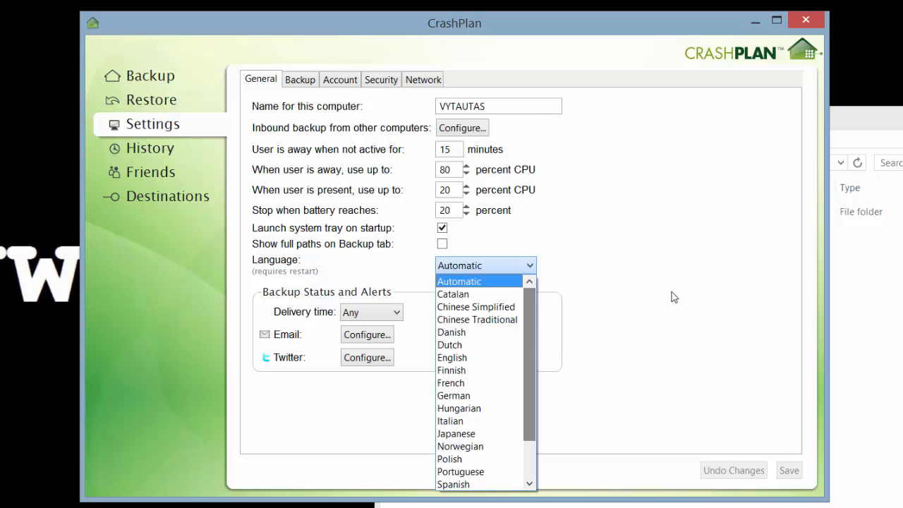
pyautogui.click(673, 299)
# Step: Examine the backup settings, including when the backup will run and how often the file selection is verified
pyautogui.click(305, 80)
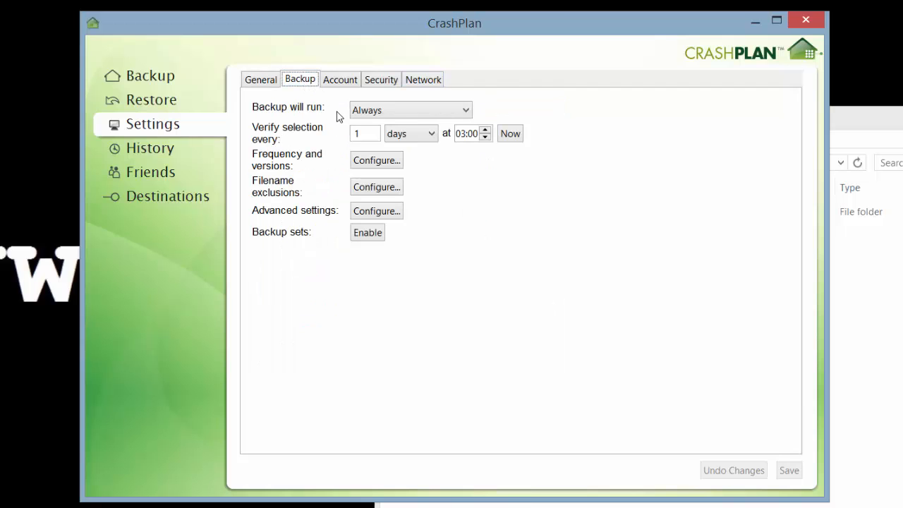
pyautogui.click(366, 154)
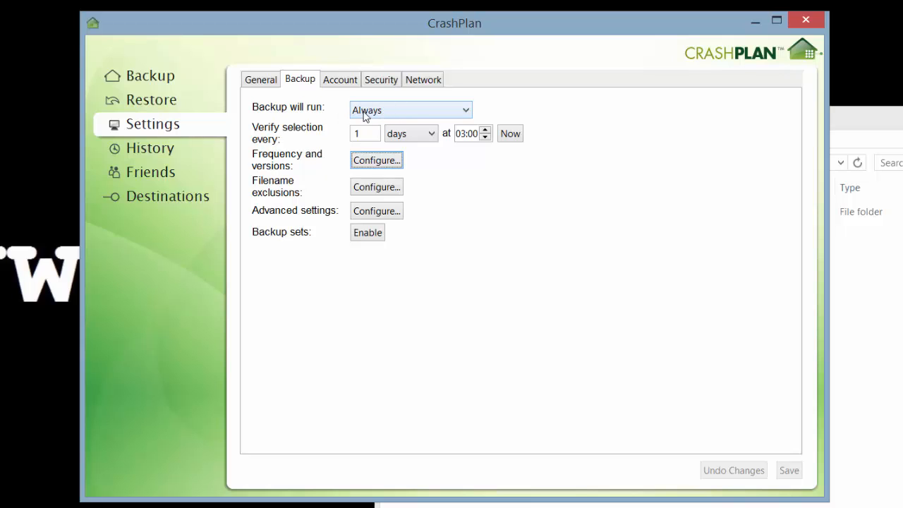
pyautogui.click(412, 111)
pyautogui.click(520, 111)
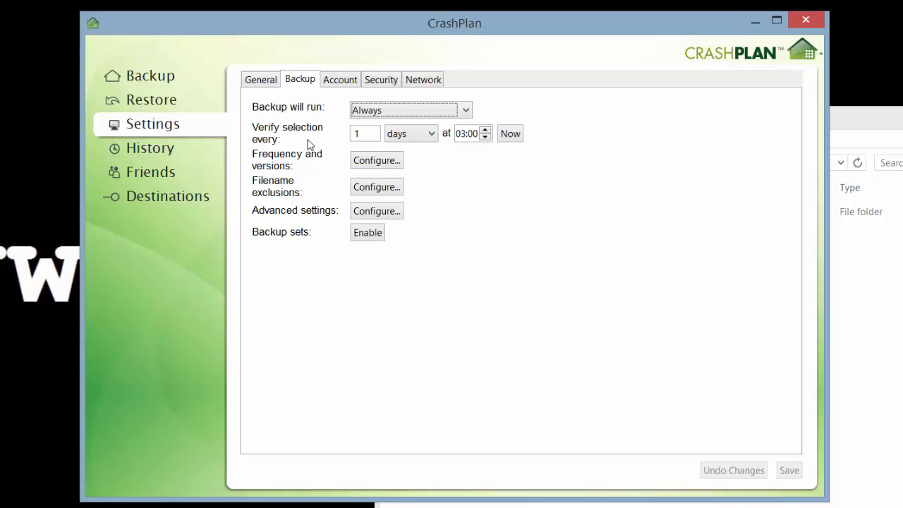
pyautogui.press('Tab')
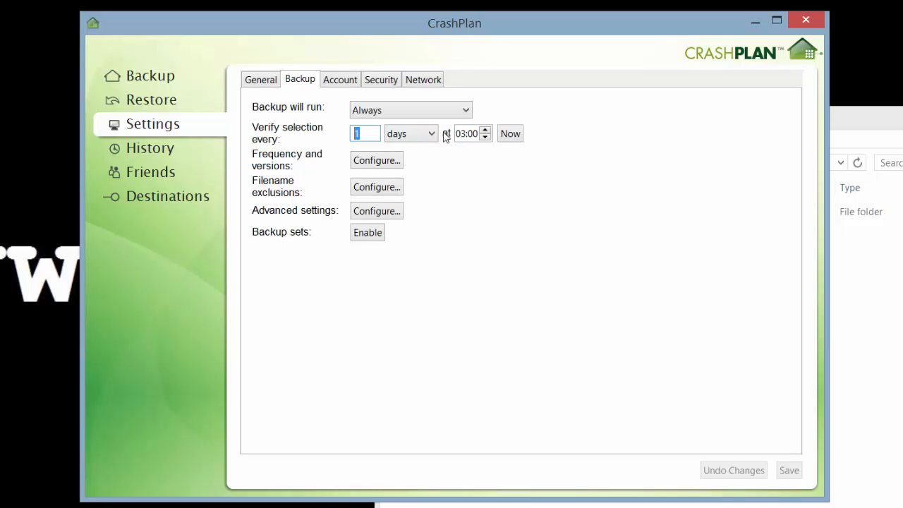
# Step: Set the removal of deleted files to every day in the backup frequency and versioning settings
pyautogui.click(386, 157)
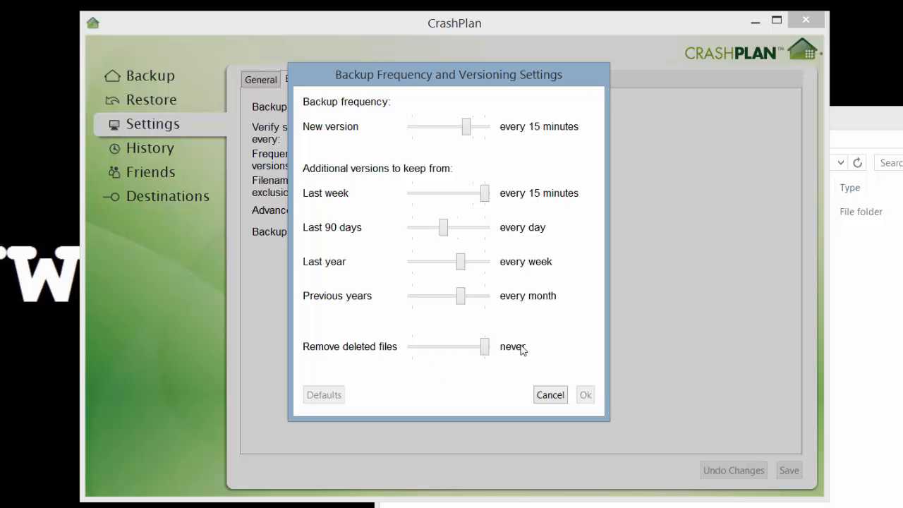
pyautogui.click(419, 348)
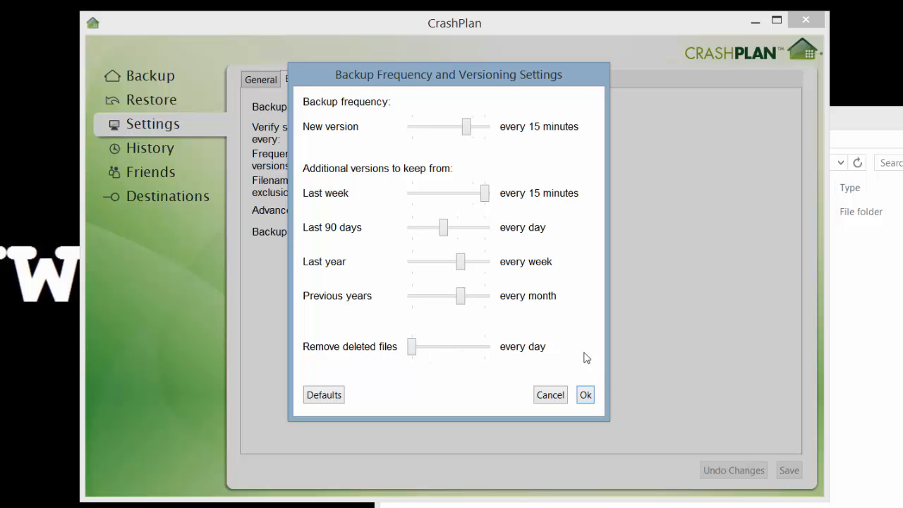
pyautogui.click(592, 399)
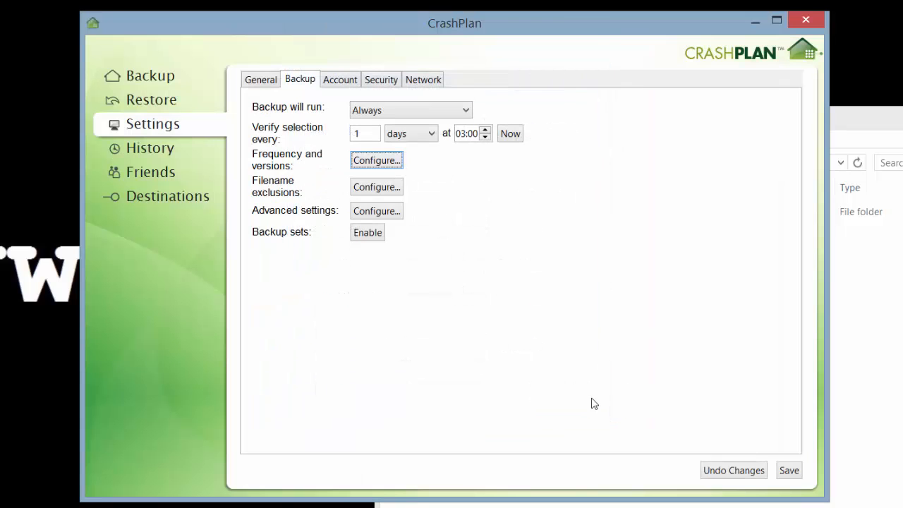
# Step: Try adding mp3 to the filename exclusions, remove that entry again and accept the exclusion list
pyautogui.click(371, 188)
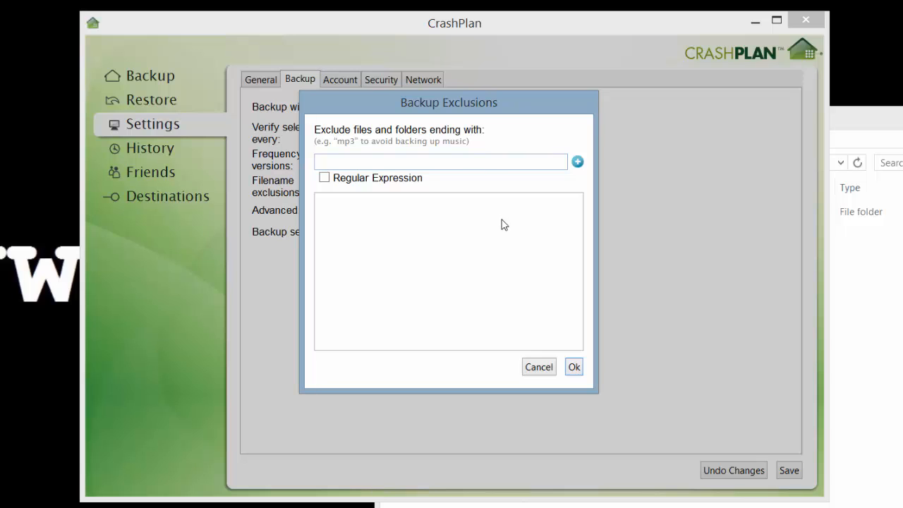
pyautogui.click(449, 162)
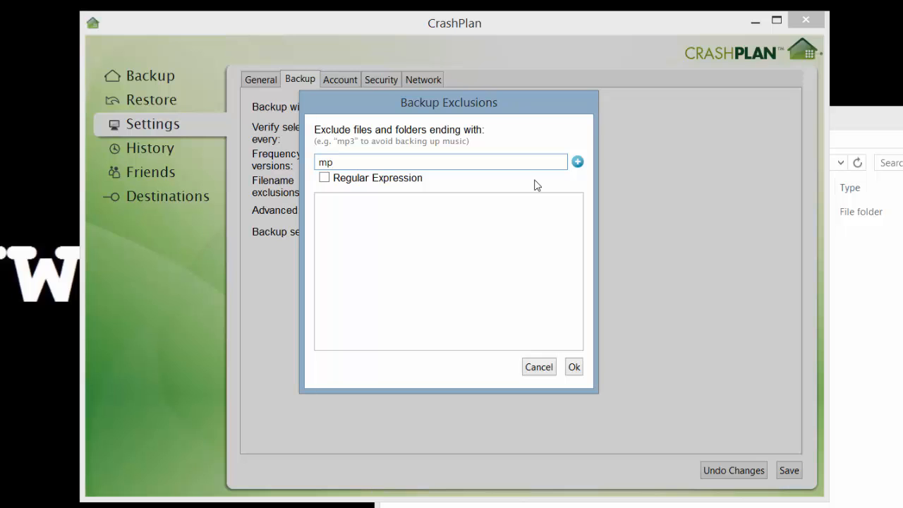
pyautogui.click(578, 163)
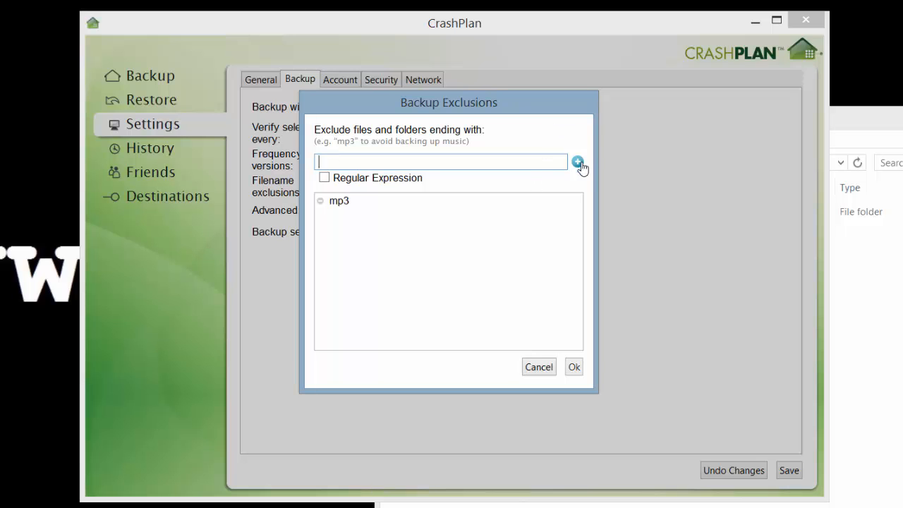
pyautogui.click(320, 201)
pyautogui.click(572, 369)
# Step: Review and accept the advanced backup settings, and enable backup sets
pyautogui.click(364, 213)
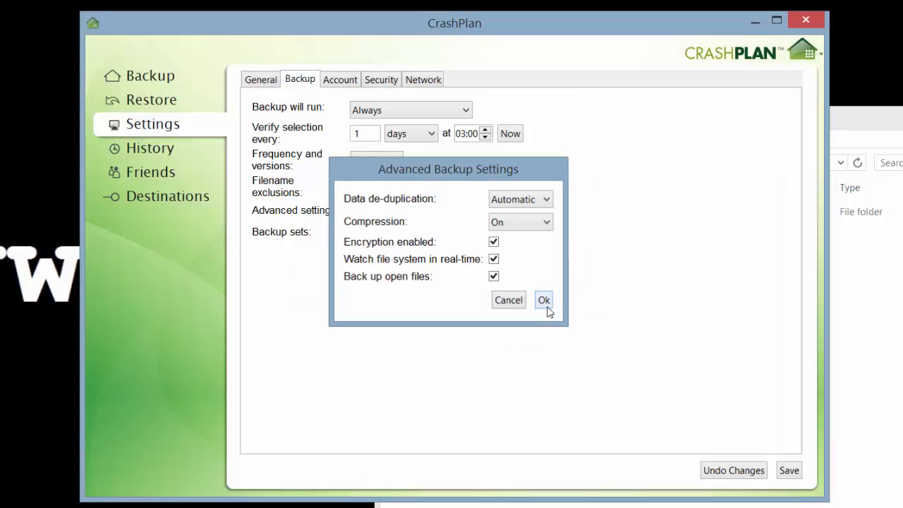
pyautogui.click(544, 300)
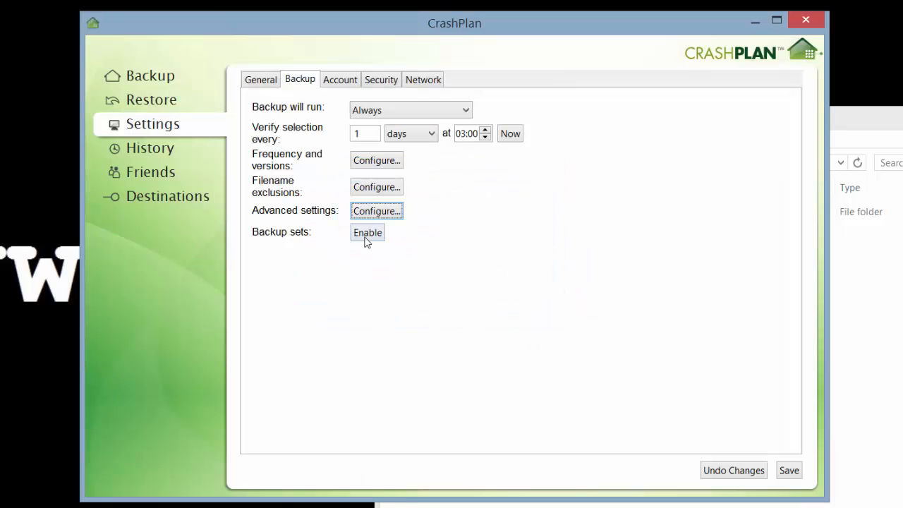
pyautogui.click(365, 235)
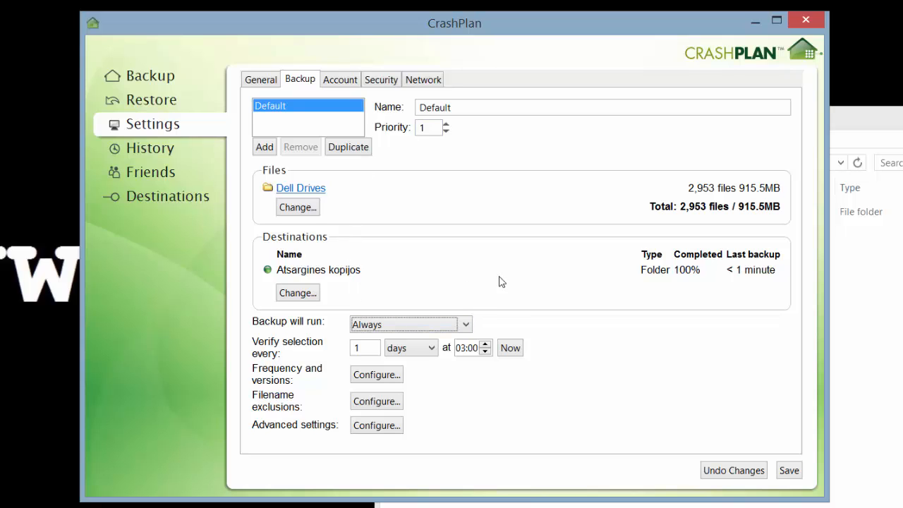
# Step: Examine the account, security and network settings and return to the backup overview
pyautogui.click(341, 80)
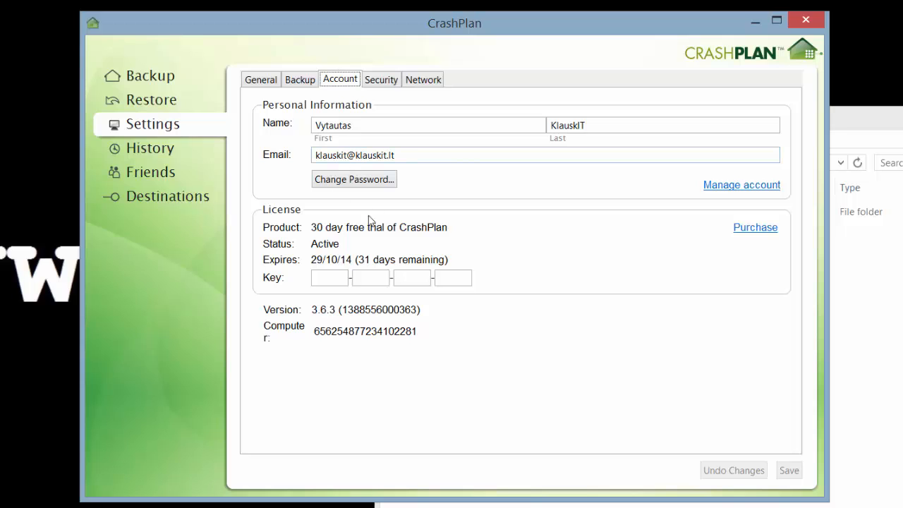
pyautogui.click(379, 78)
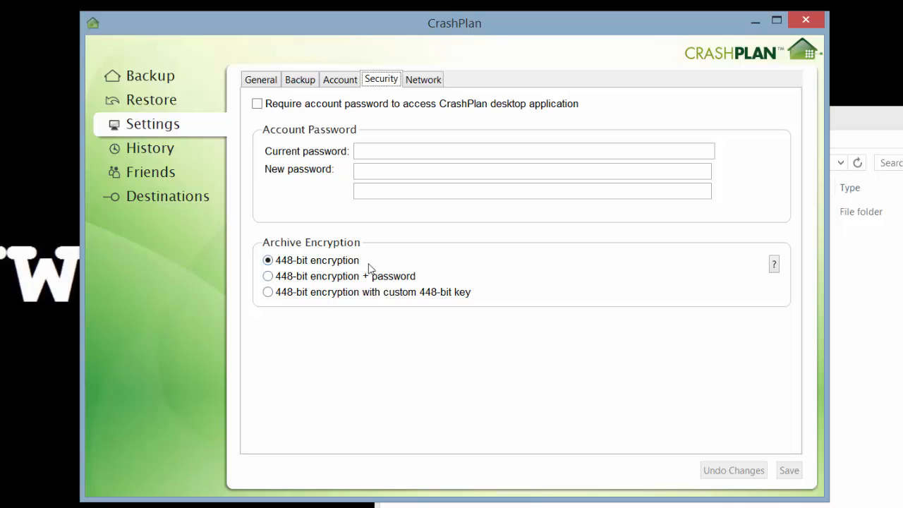
pyautogui.click(423, 79)
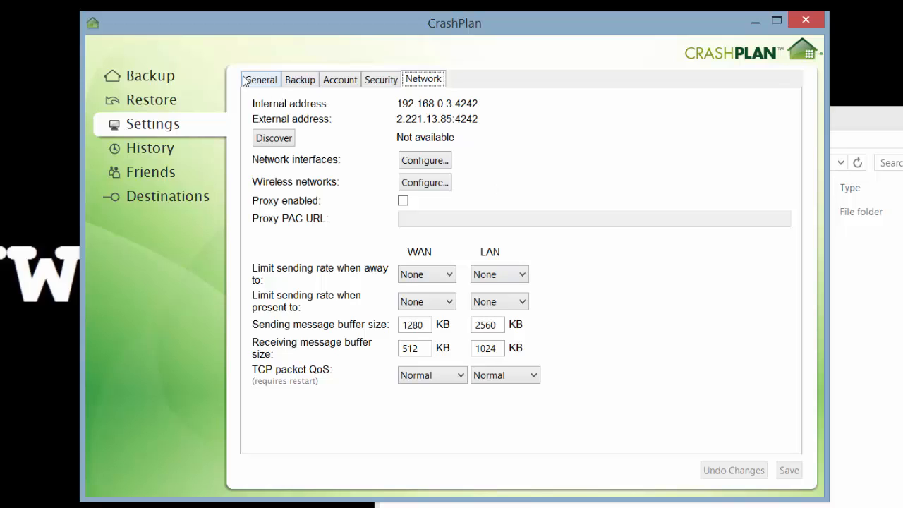
pyautogui.click(163, 84)
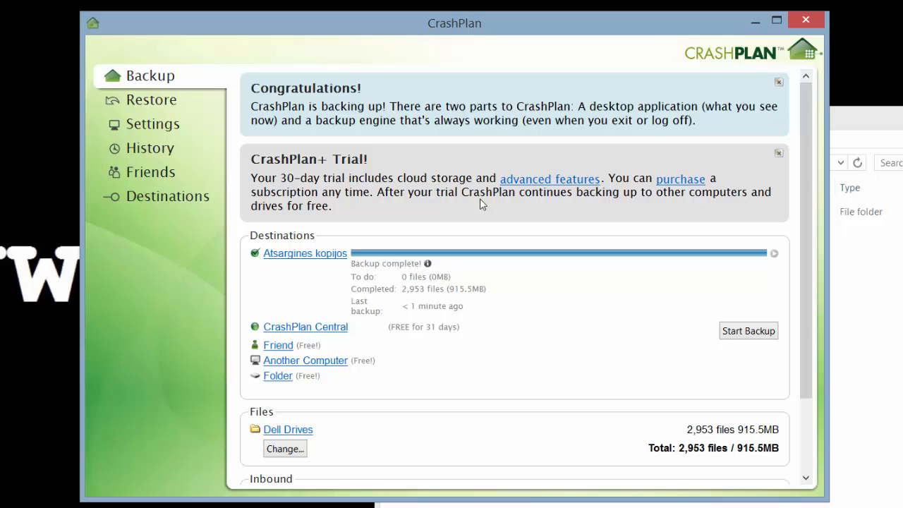
# Step: Open the list of restorable files and inspect the drivers and AMD folders of C:/Dell Drives in File Explorer
pyautogui.click(136, 105)
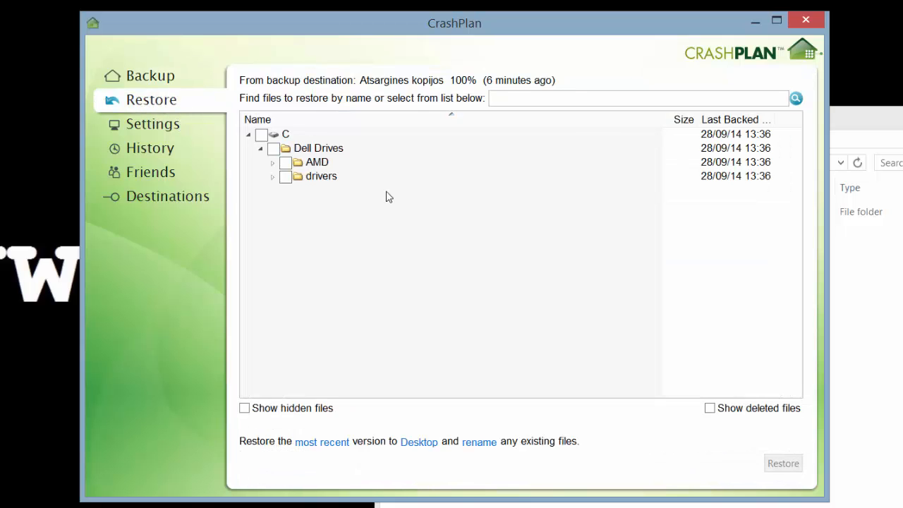
pyautogui.click(892, 303)
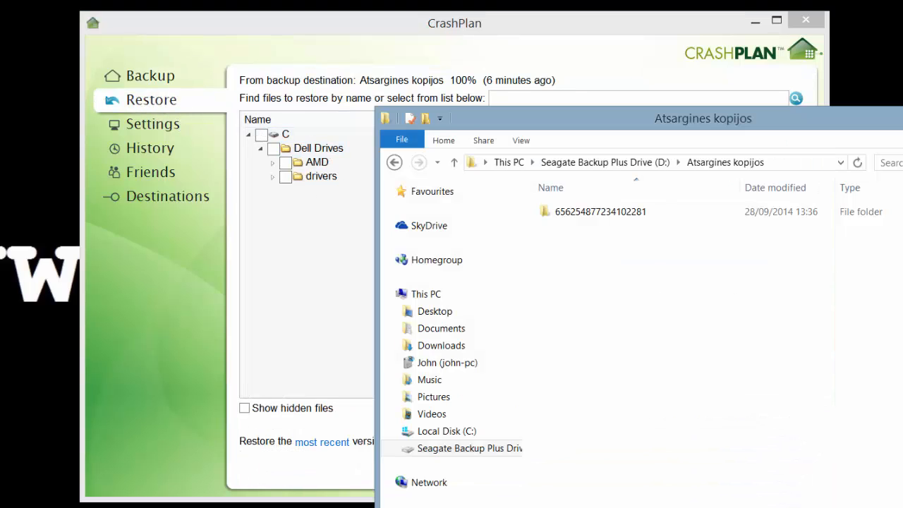
pyautogui.click(454, 430)
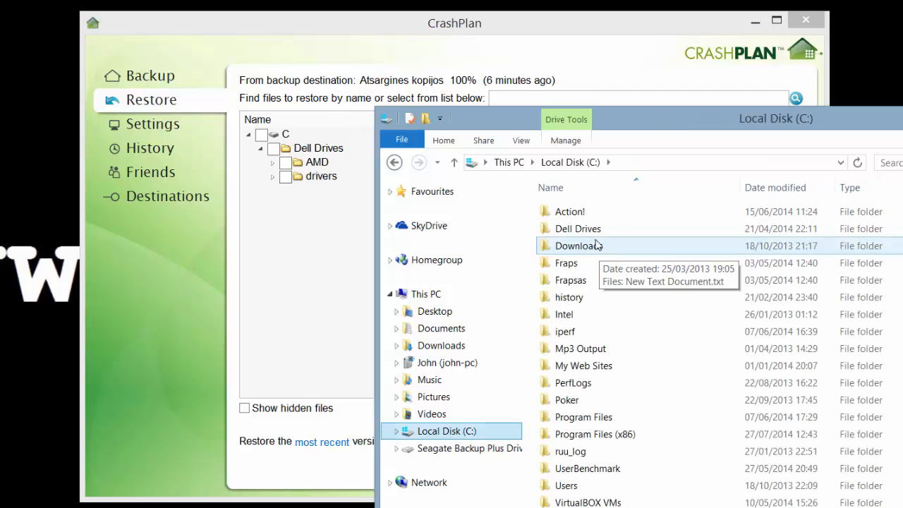
pyautogui.doubleClick(593, 230)
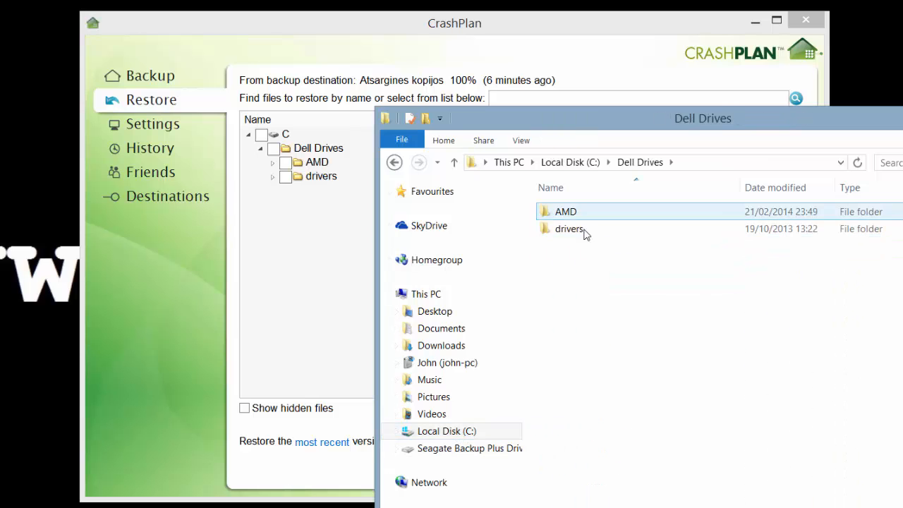
pyautogui.doubleClick(571, 229)
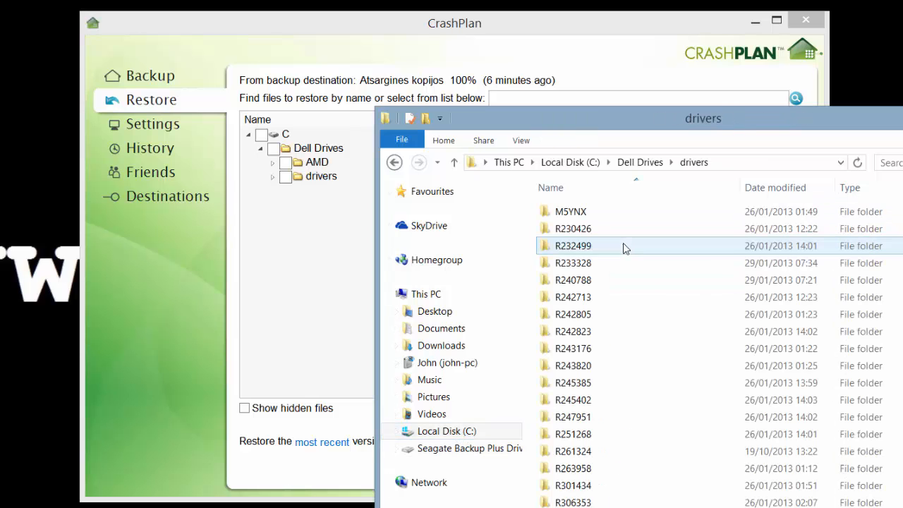
pyautogui.click(625, 164)
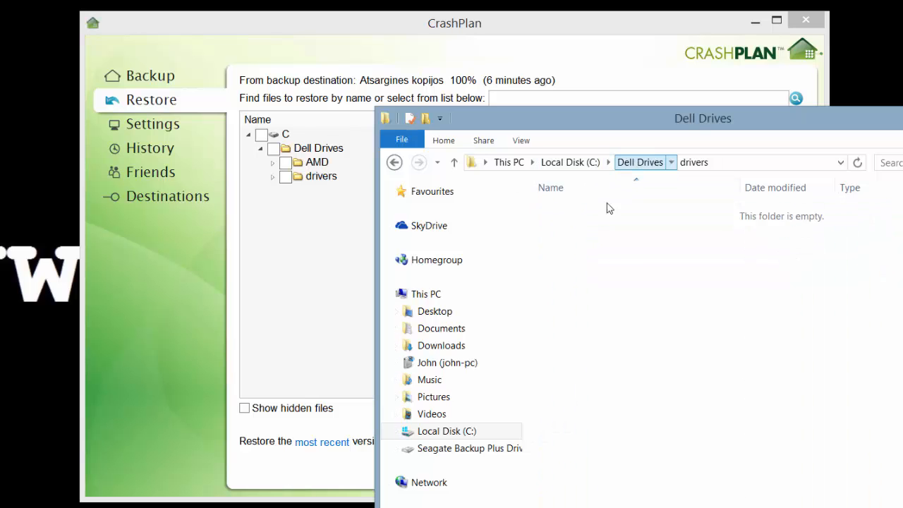
pyautogui.hotkey('ctrl', 'a')
pyautogui.doubleClick(586, 207)
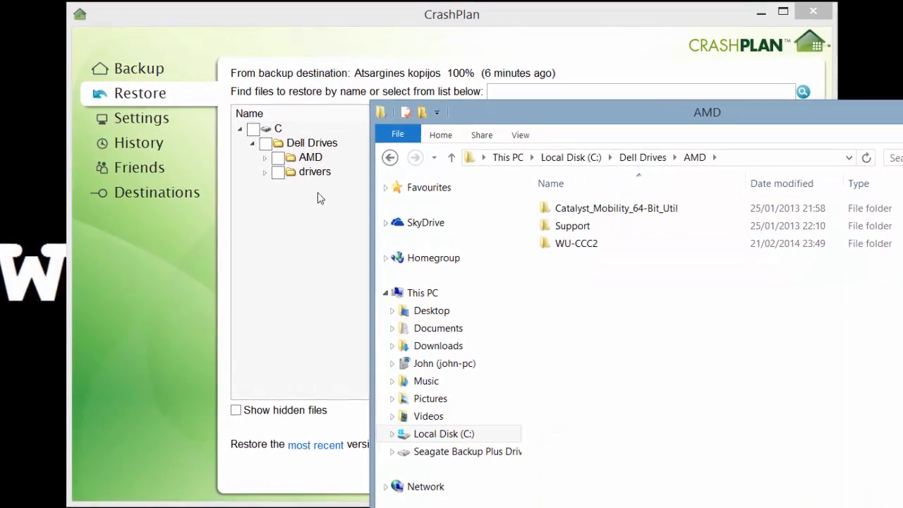
# Step: Return to CrashPlan and mark msvcp80.dll in Dell Drives/AMD/Catalyst_Mobility_64-Bit_Util for restoring, widening the Size column
pyautogui.click(282, 152)
pyautogui.click(263, 157)
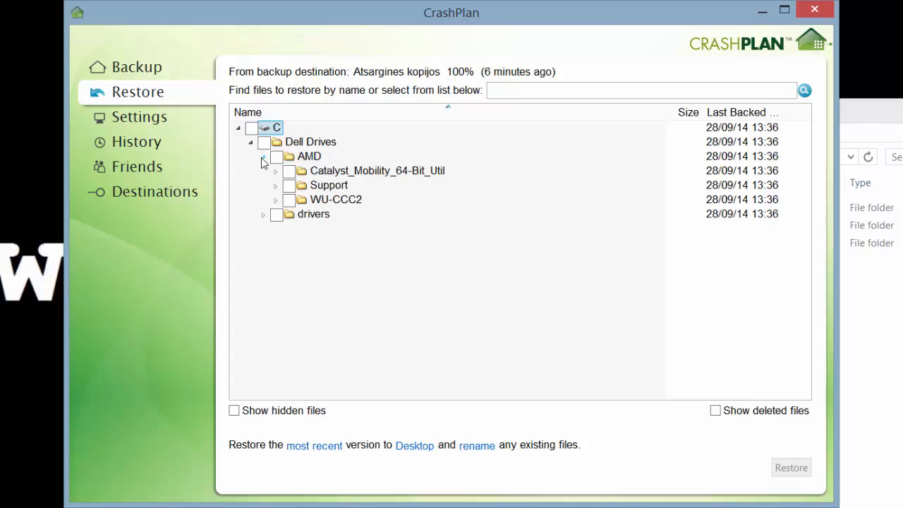
pyautogui.click(275, 171)
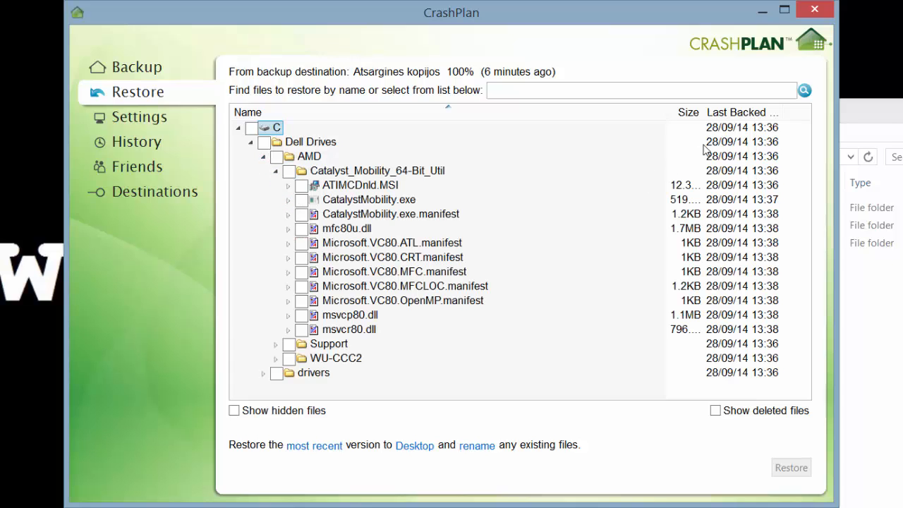
pyautogui.moveTo(702, 110); pyautogui.dragTo(719, 111)
pyautogui.click(301, 315)
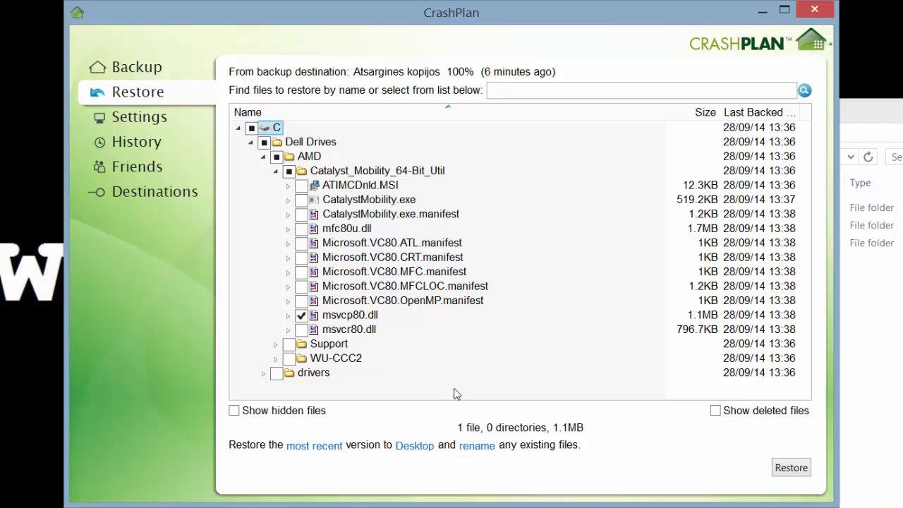
# Step: Set the restore target to a chosen folder and select C:/Dell Drives as its location
pyautogui.click(421, 449)
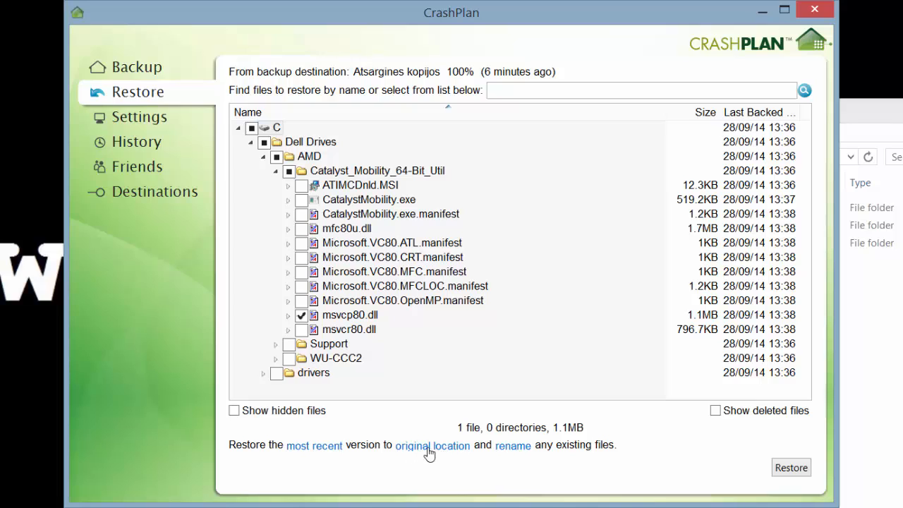
pyautogui.click(428, 449)
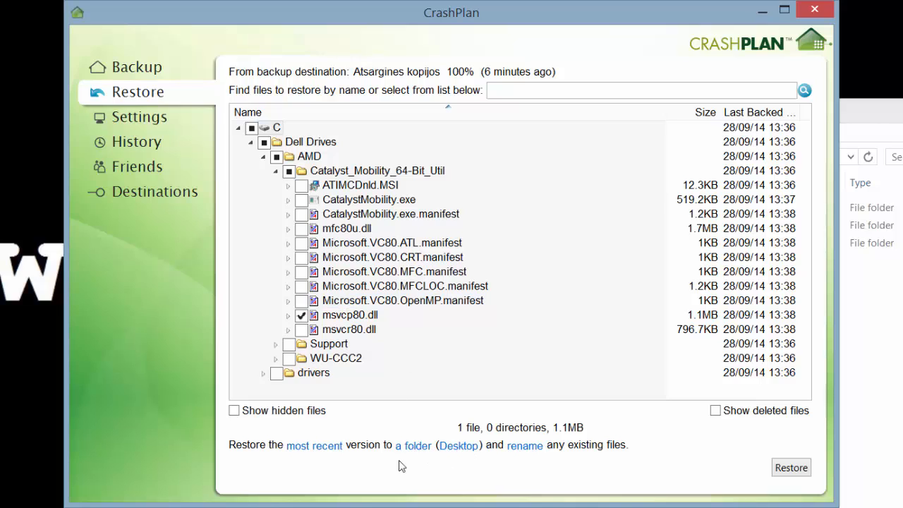
pyautogui.click(458, 446)
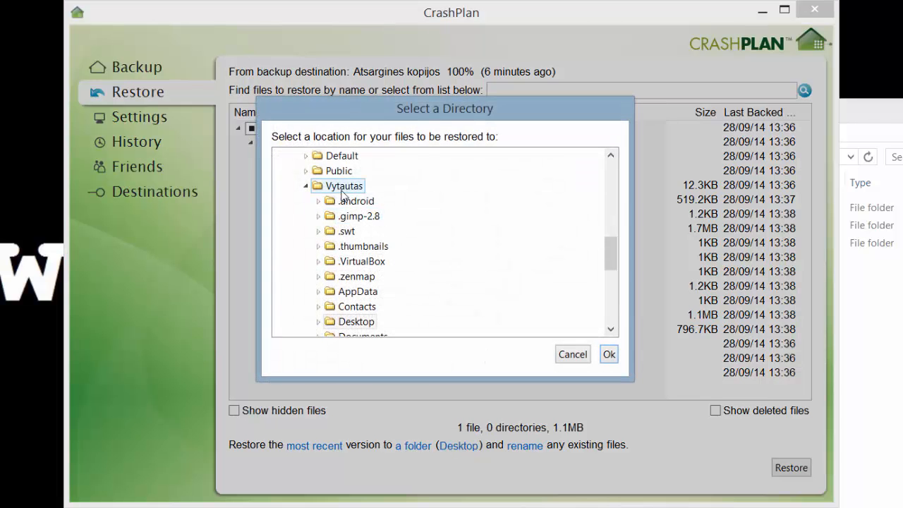
pyautogui.click(305, 186)
pyautogui.scroll(2, 381, 240)
pyautogui.scroll(6, 367, 237)
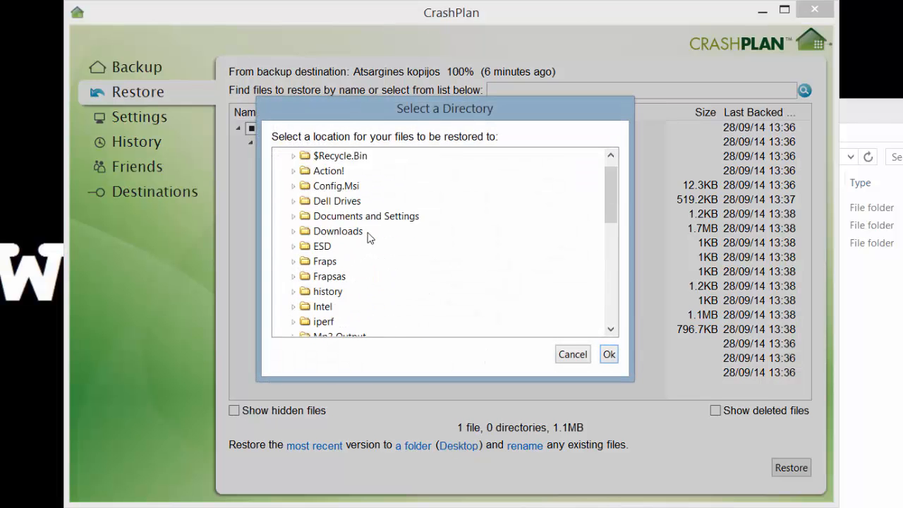
pyautogui.click(307, 155)
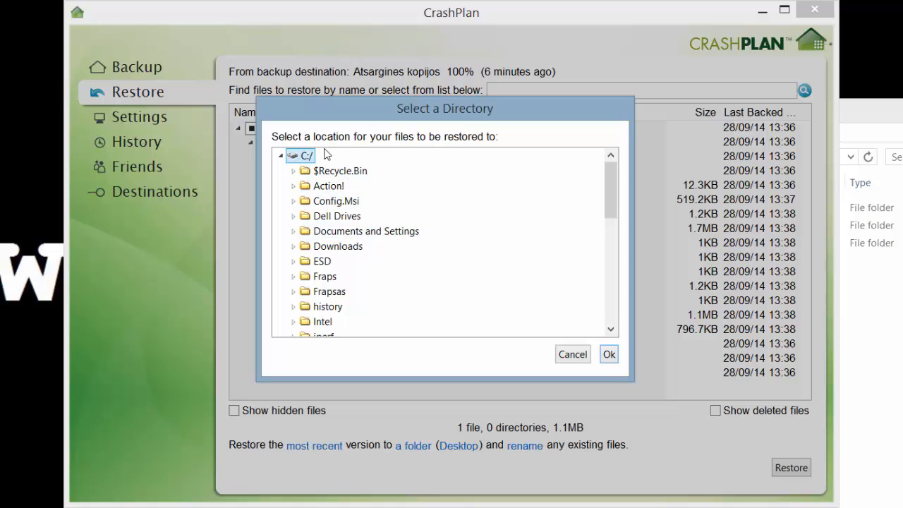
pyautogui.click(356, 216)
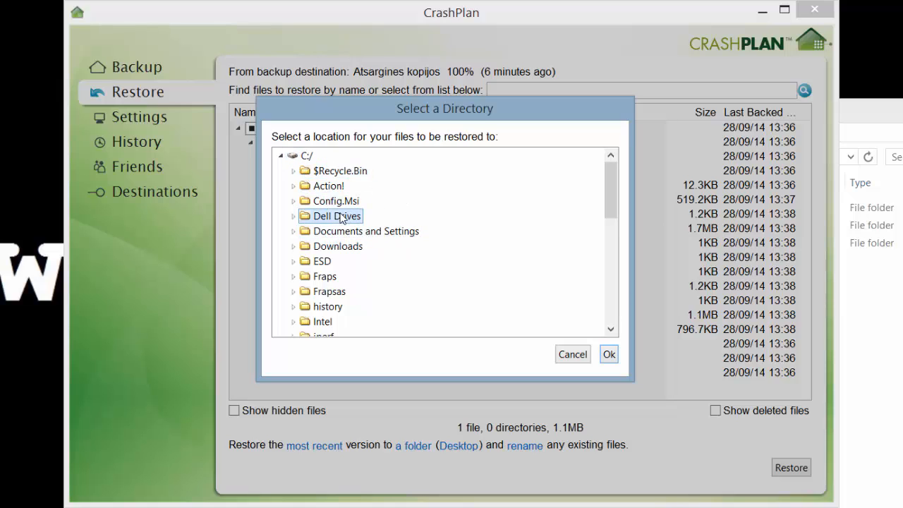
pyautogui.click(609, 354)
# Step: Show the contents of C:/Dell Drives in File Explorer, return to CrashPlan and restore msvcp80.dll to the Dell Drives folder
pyautogui.hotkey('alt', 'Tab')
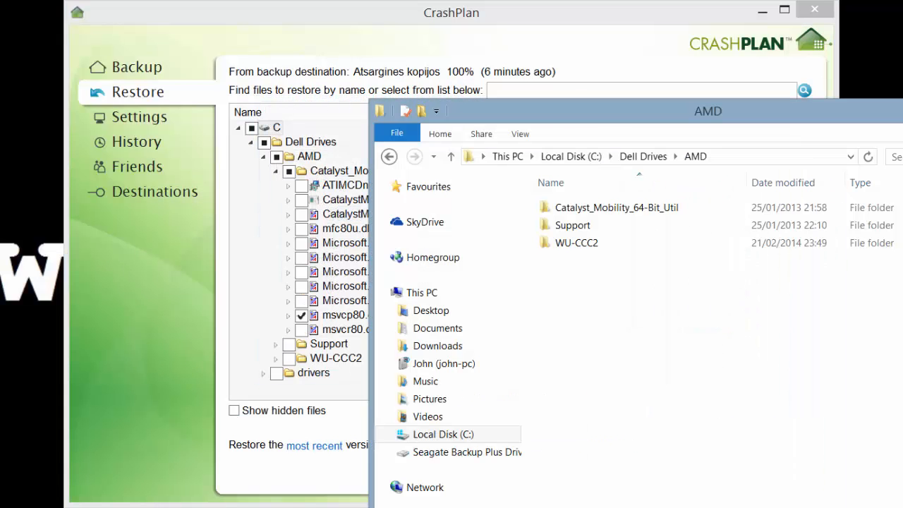
pyautogui.click(642, 156)
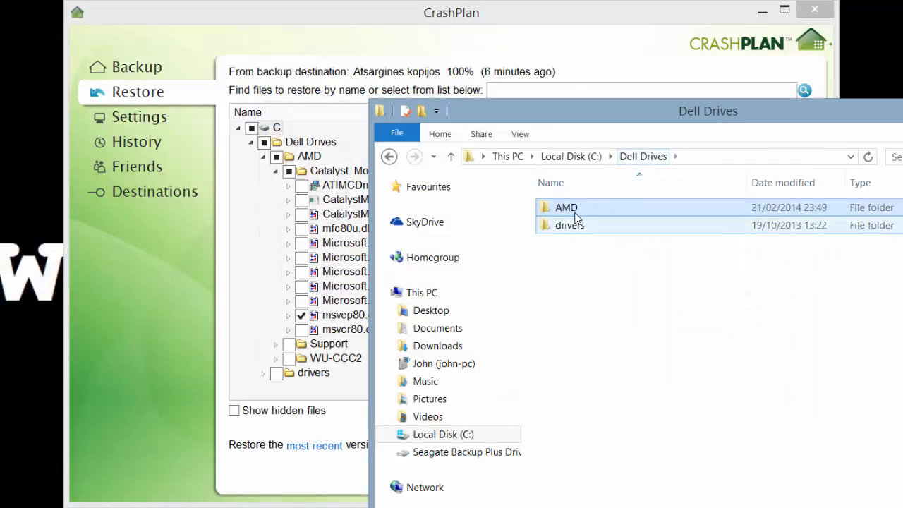
pyautogui.click(434, 4)
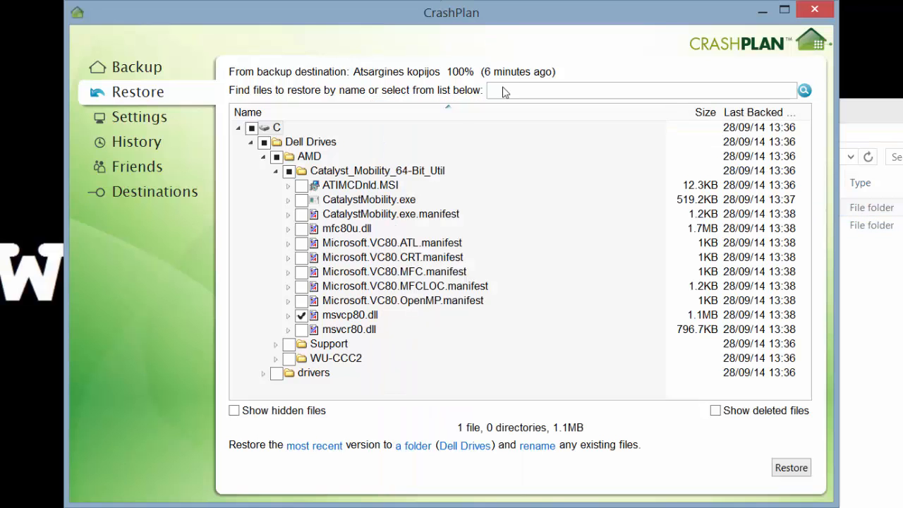
pyautogui.click(798, 470)
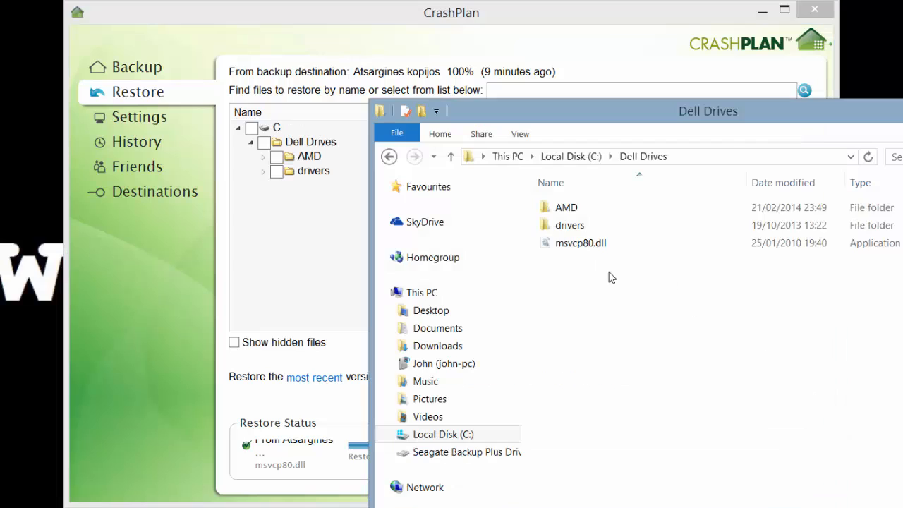
# Step: Select the restored msvcp80.dll in File Explorer, return to CrashPlan and mark the whole Dell Drives folder for restoring
pyautogui.click(605, 246)
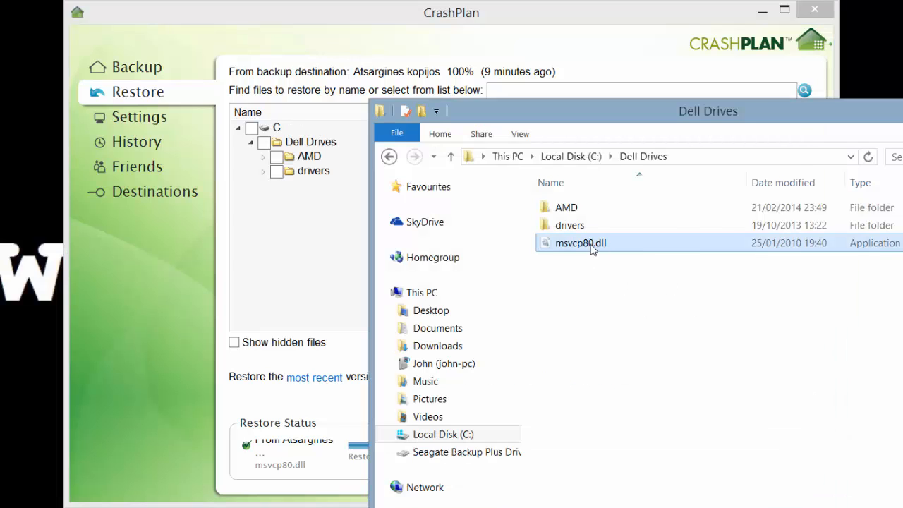
pyautogui.click(352, 259)
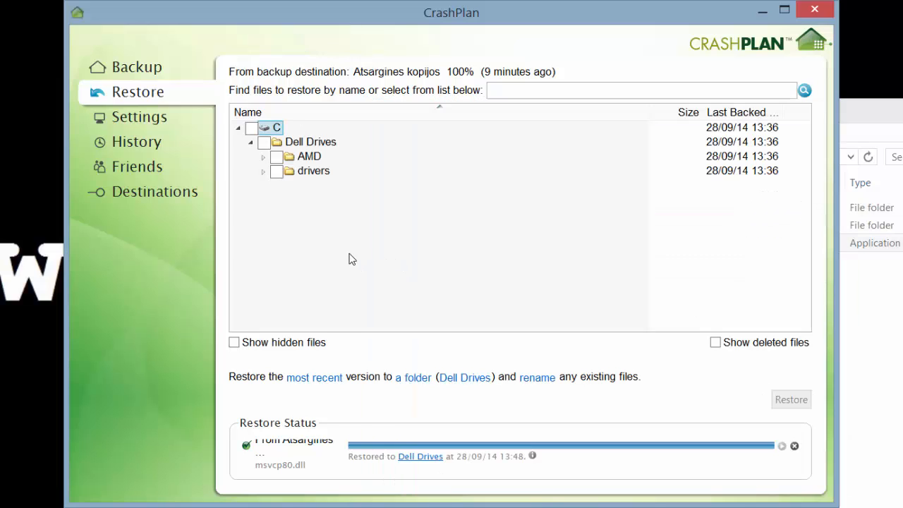
pyautogui.click(262, 141)
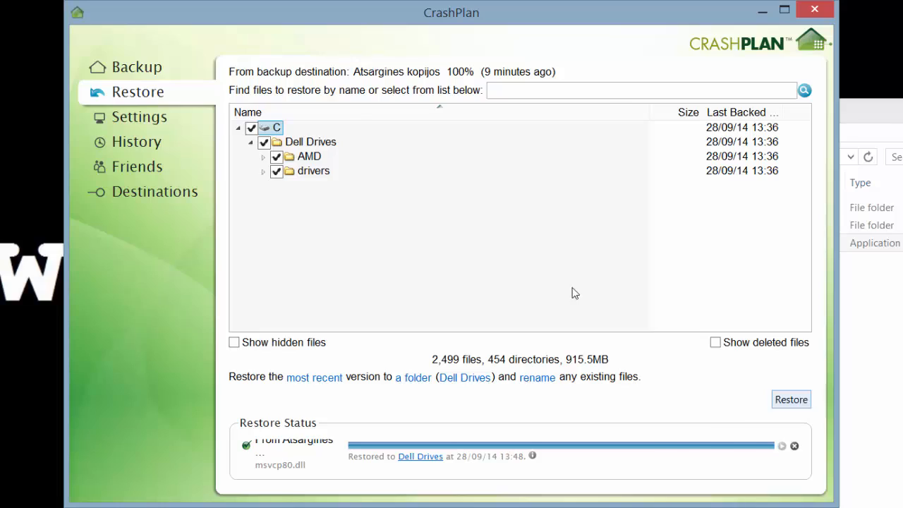
# Step: Return to the backup overview and minimize the CrashPlan and File Explorer windows
pyautogui.click(137, 68)
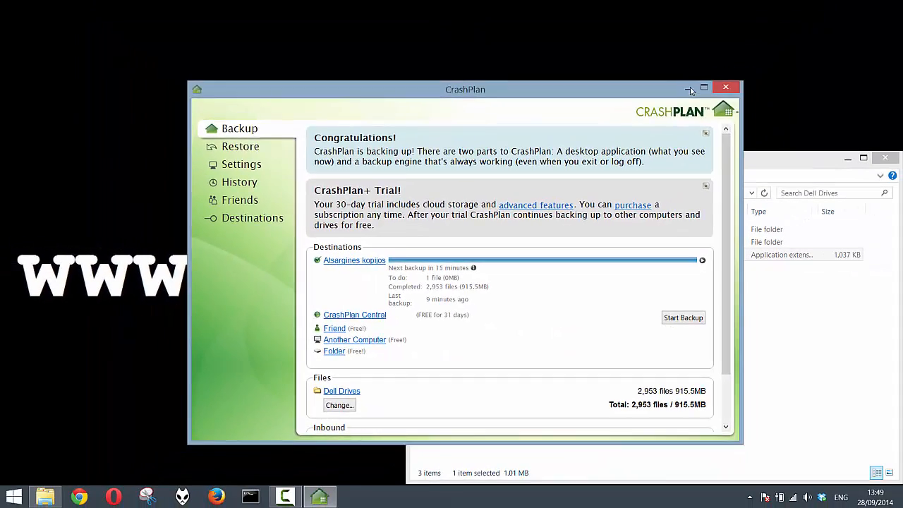
pyautogui.click(749, 57)
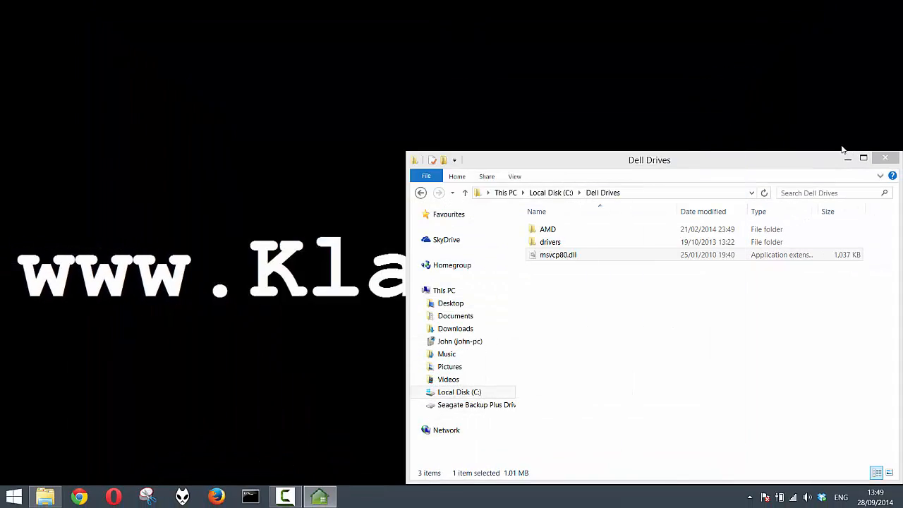
pyautogui.click(899, 141)
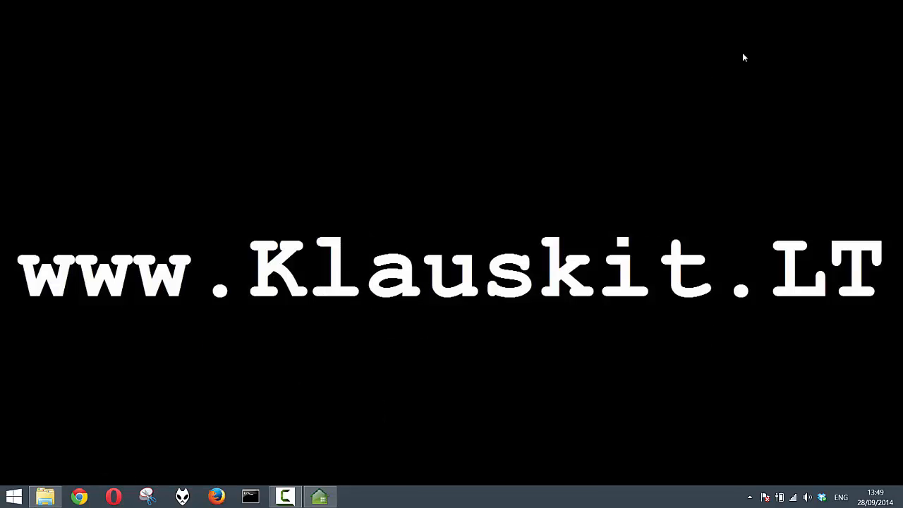